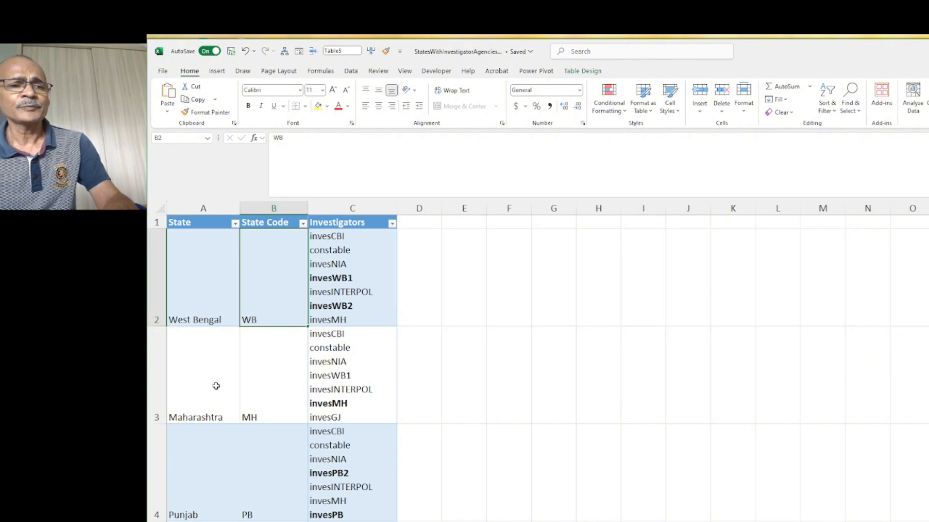
Examine the West Bengal row's state, state code and bold investigator entries in the Investigators cell
left_click(212, 308)
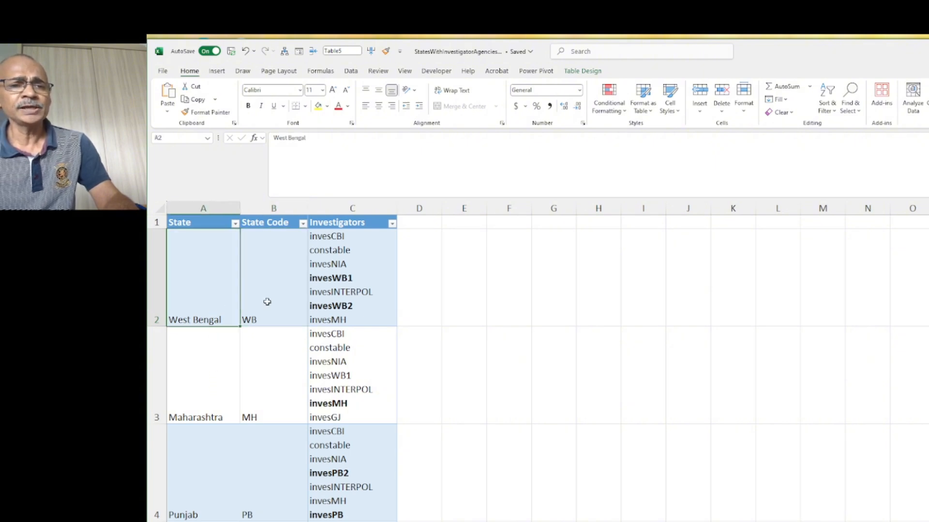
left_click(347, 277)
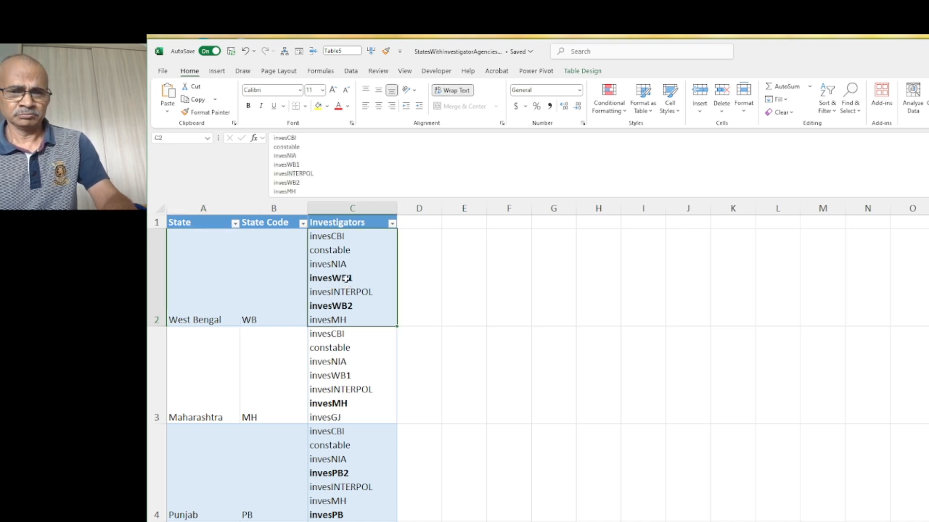
double_click(340, 278)
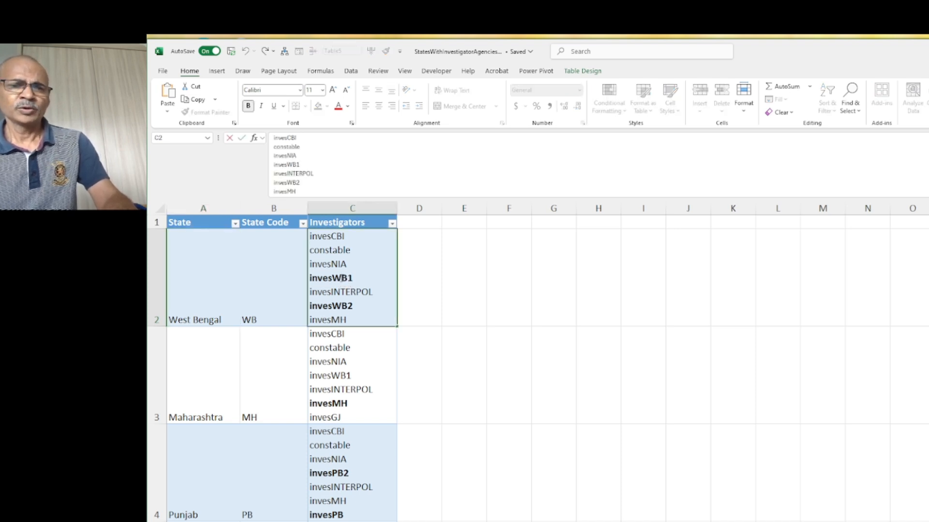
double_click(340, 278)
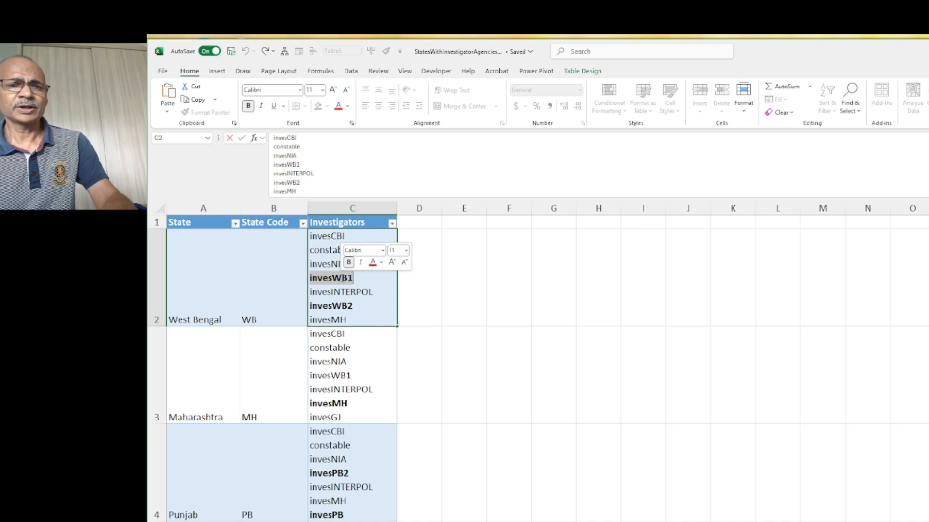
left_click(346, 303)
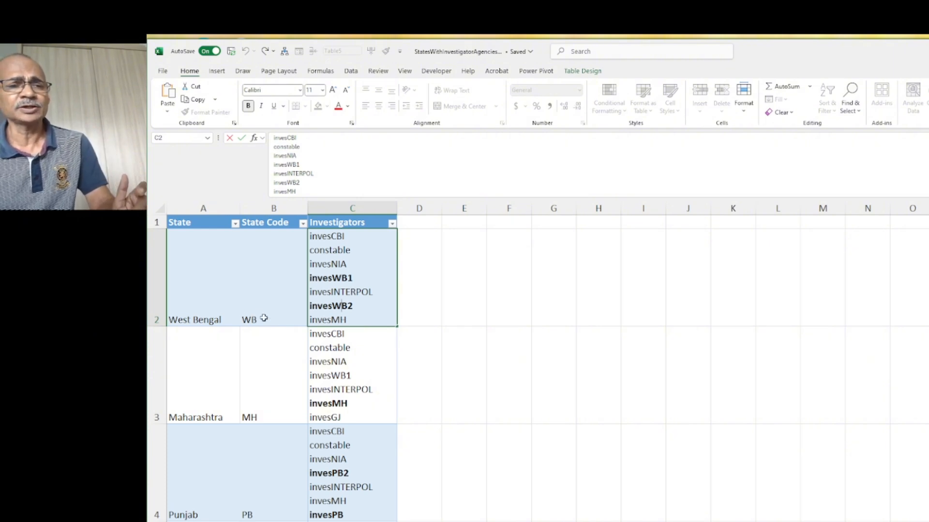
left_click(209, 320)
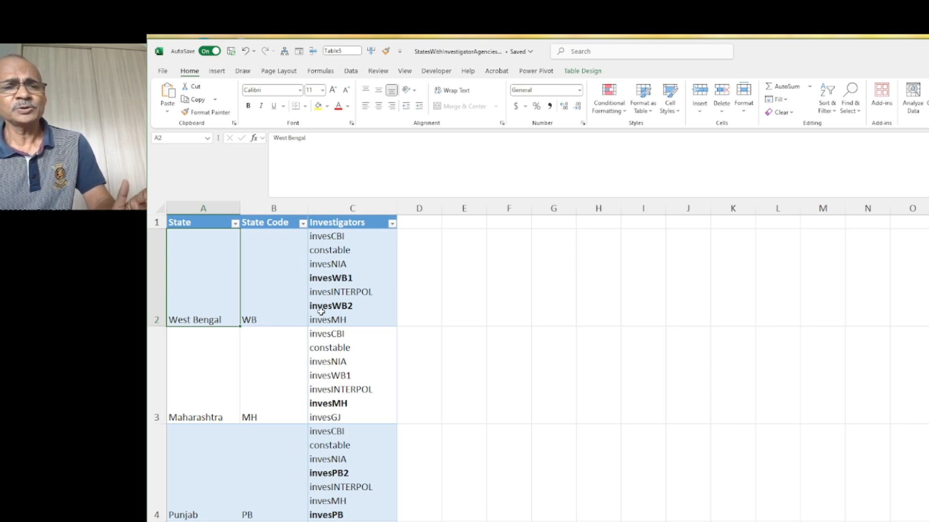
left_click(341, 279)
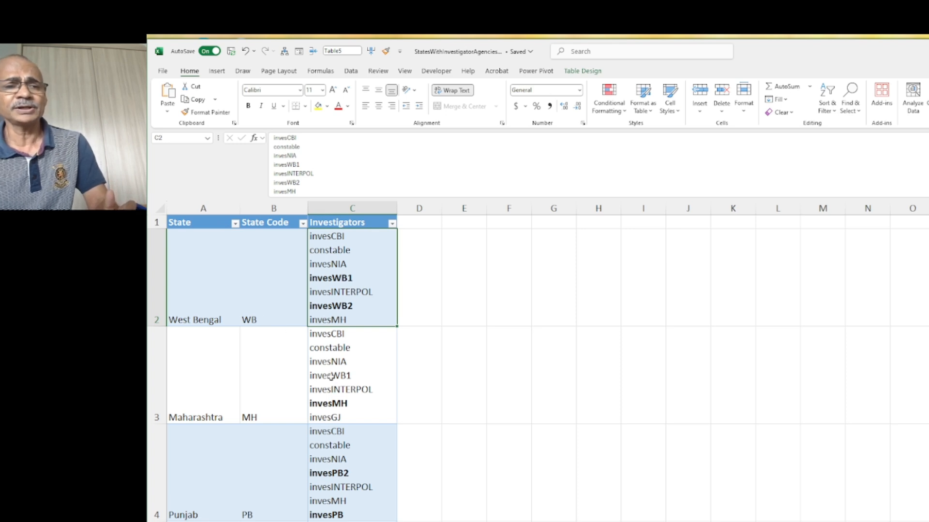
left_click(265, 315)
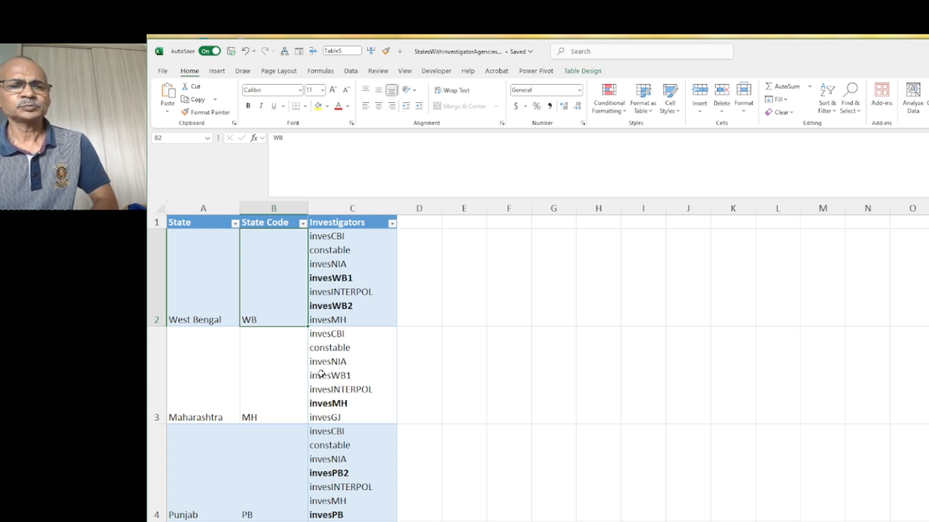
Load the states table into Power Query, remove the automatic type-change step and preview Maharashtra's Investigators text
right_click(293, 356)
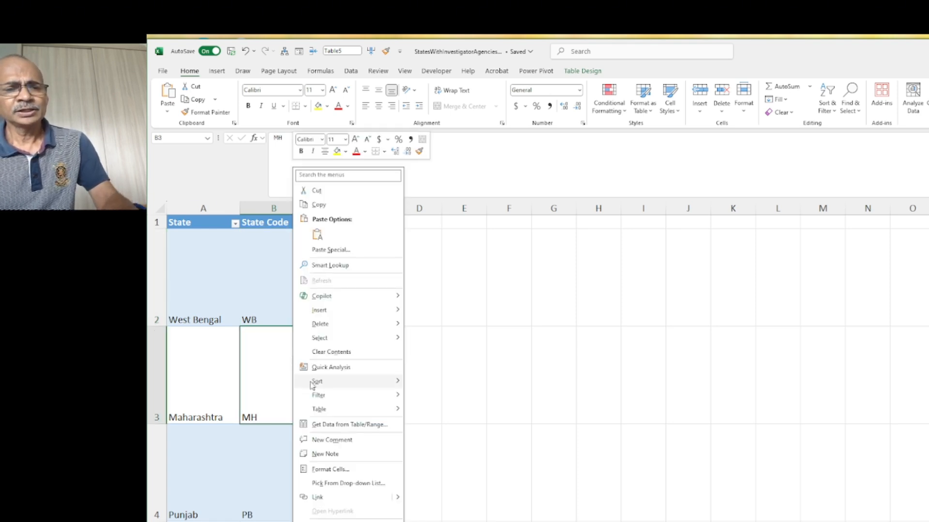
left_click(326, 425)
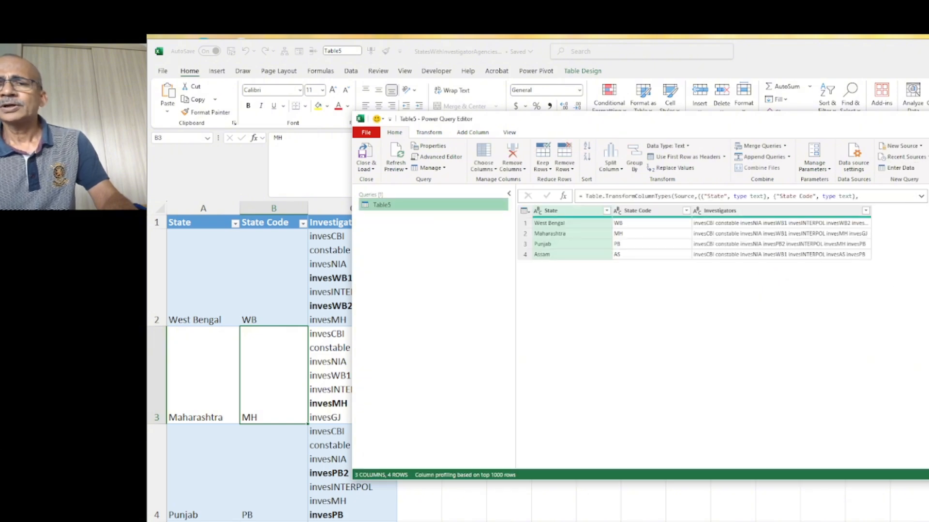
left_click(928, 269)
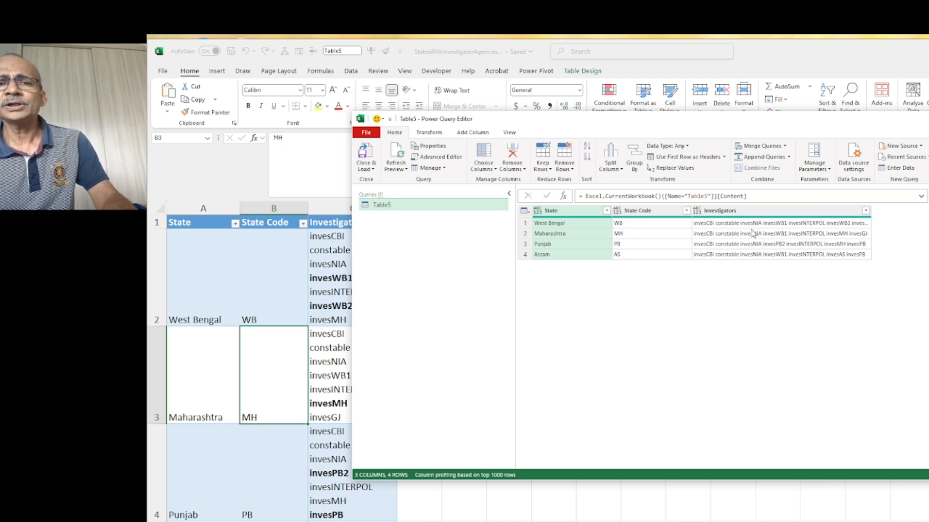
left_click(744, 213)
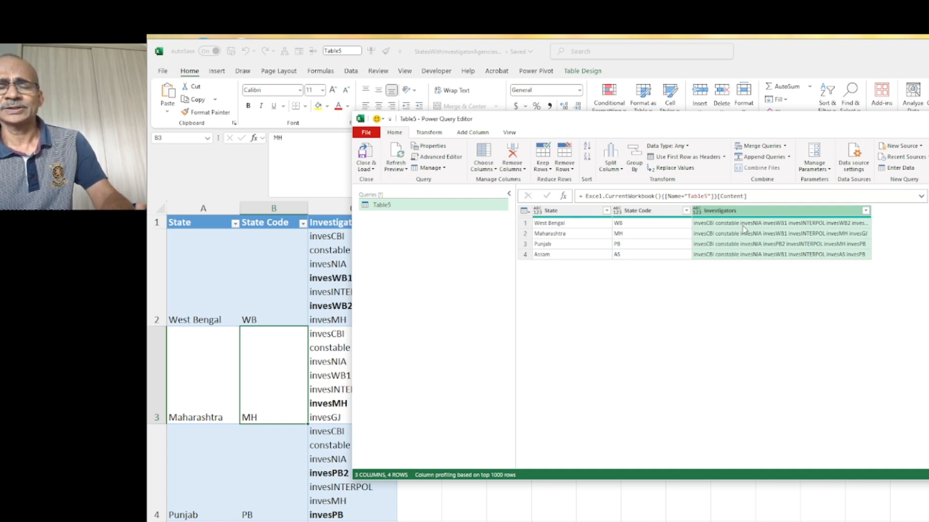
left_click(744, 232)
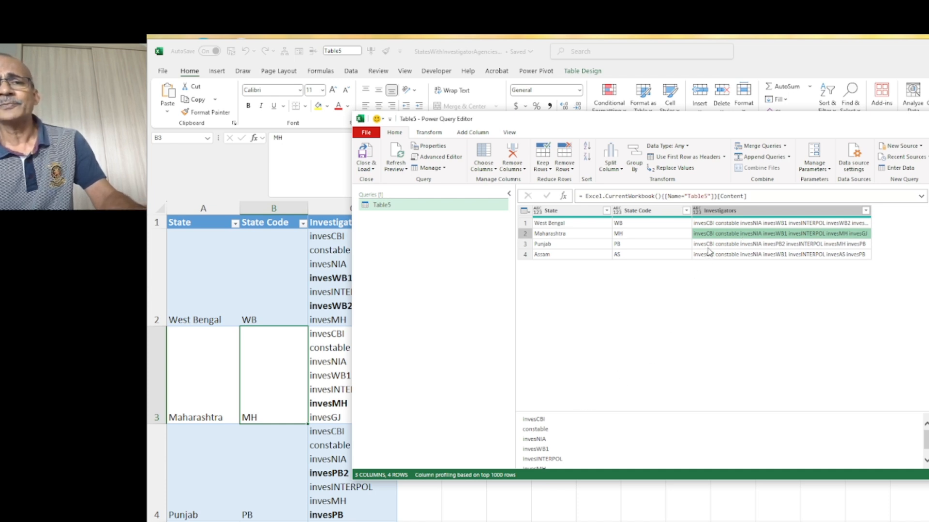
Add a custom column with the formula Text.Split([Investigators], "#(lf)") and preview Punjab's resulting list
left_click(475, 133)
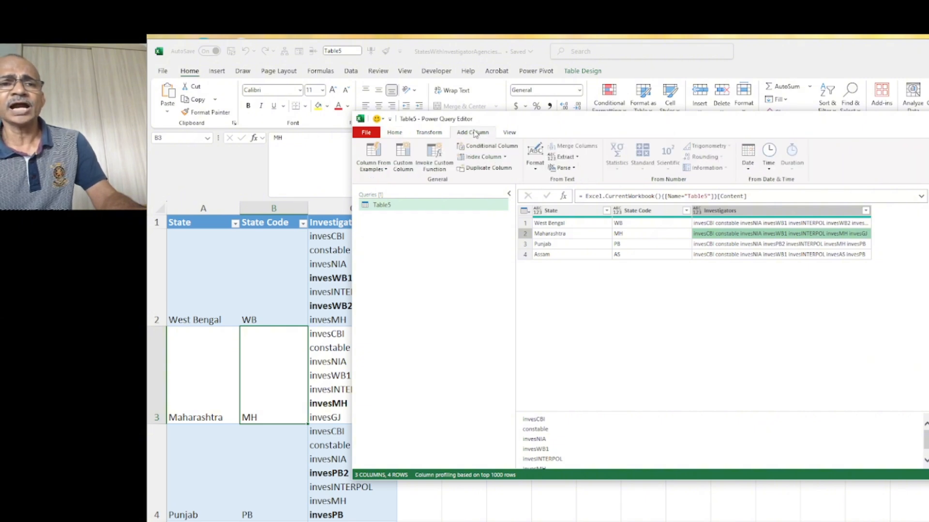
left_click(404, 157)
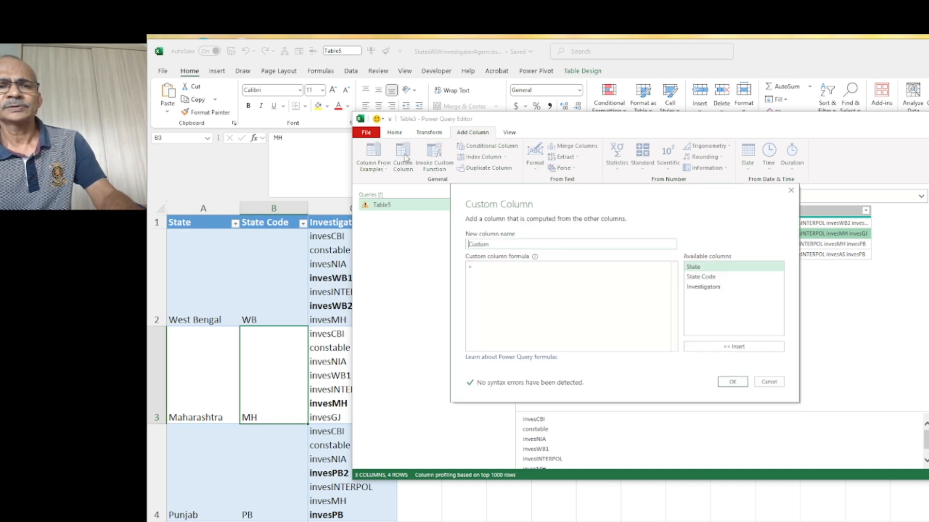
left_click(482, 272)
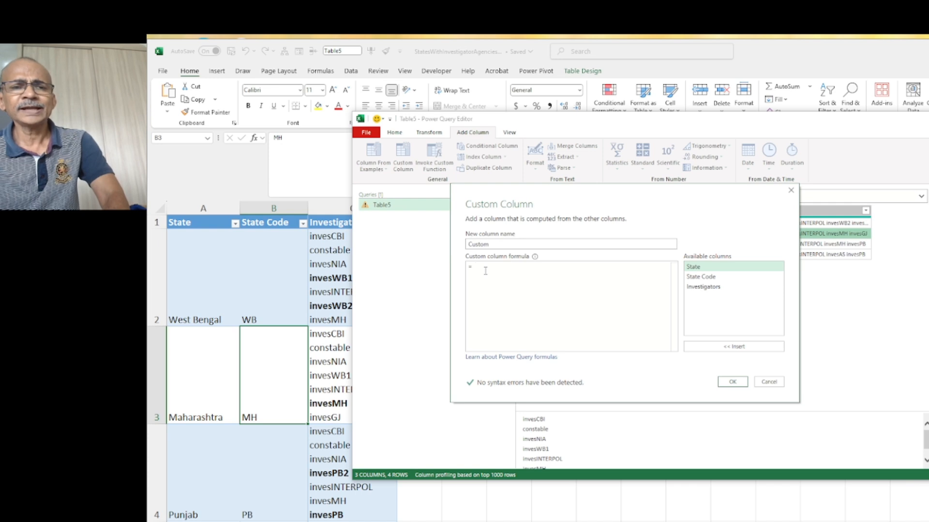
type("texsp")
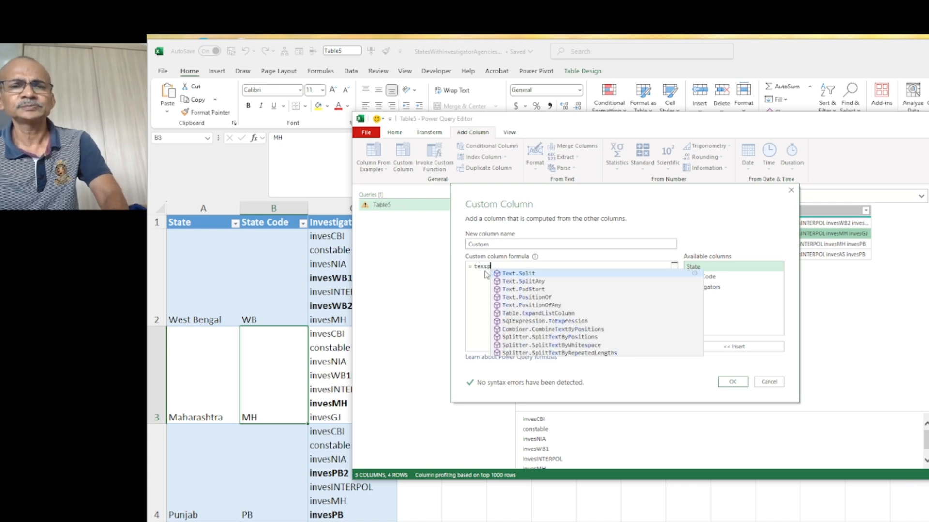
key("Tab")
type("(")
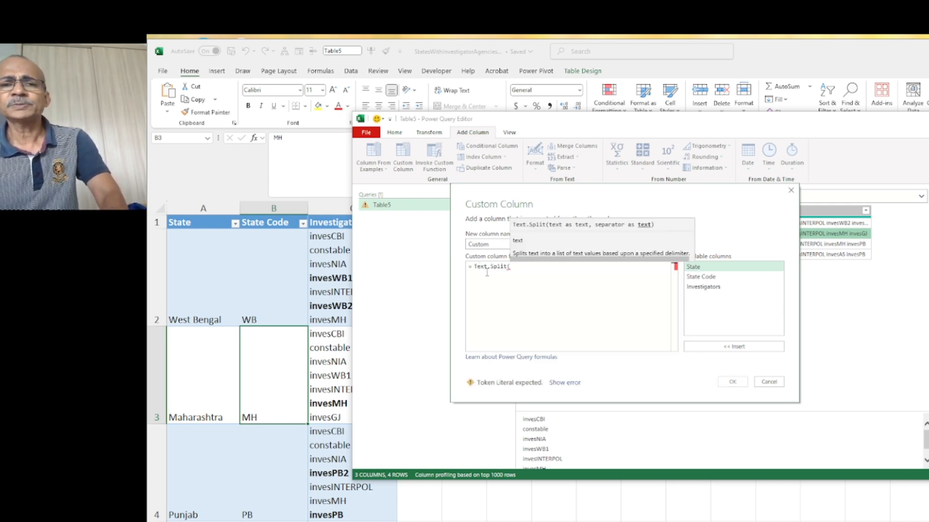
double_click(701, 287)
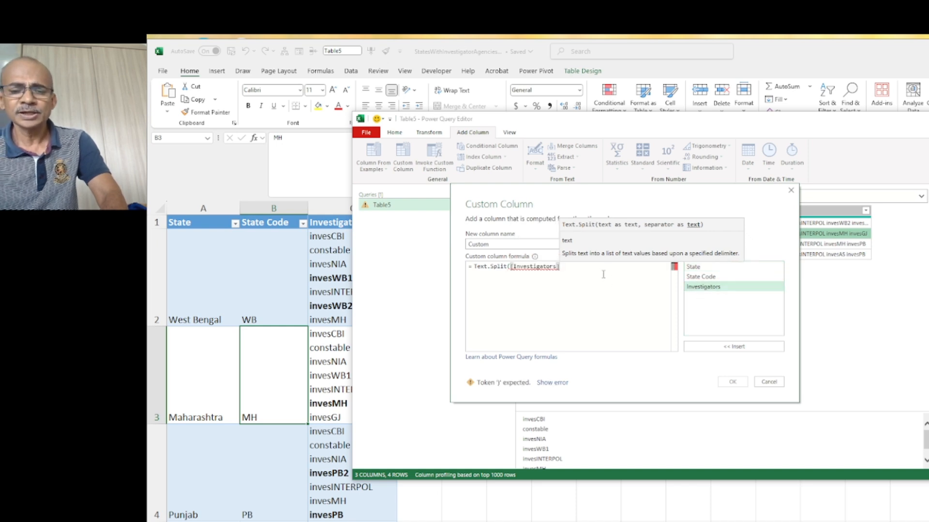
key("ctrl+v")
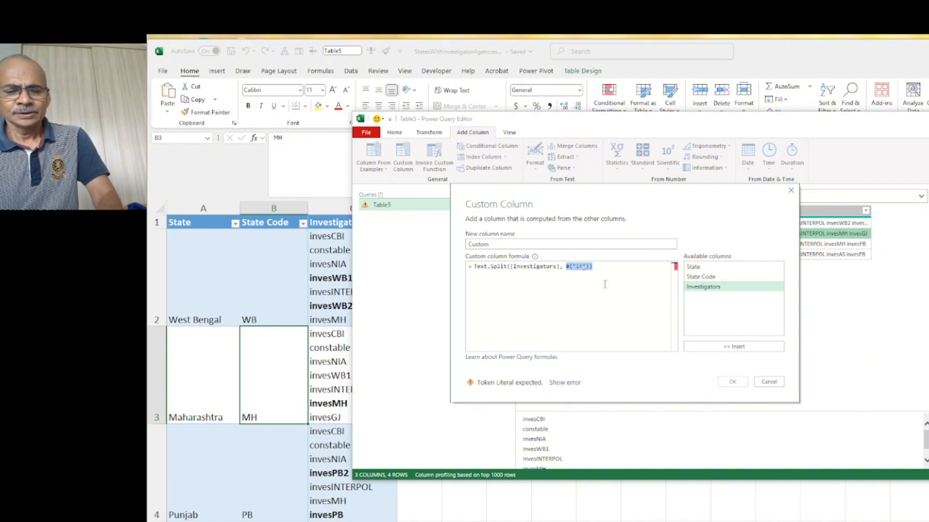
type("\"#(lf)\"")
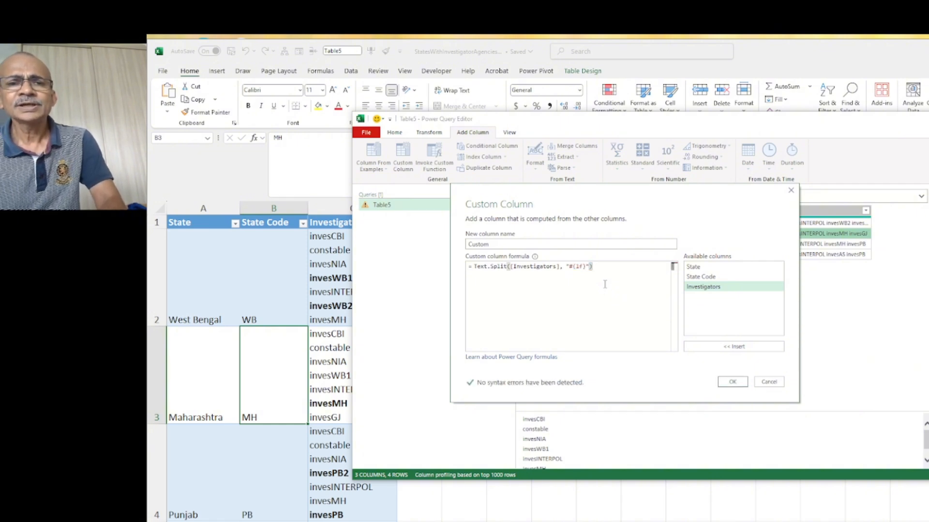
left_click(733, 382)
left_click(872, 248)
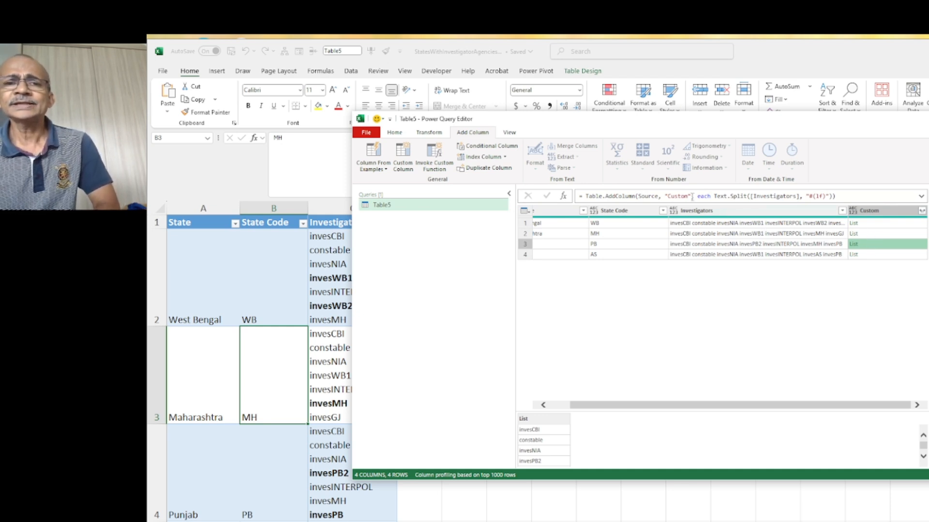
Rename the new custom column to InvestigaorbyList within its Table.AddColumn formula
double_click(679, 196)
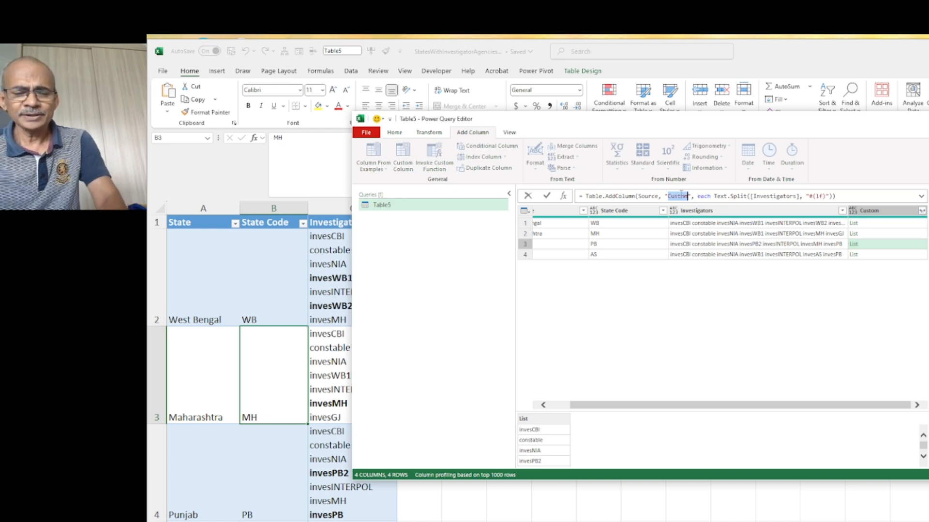
type("Invest")
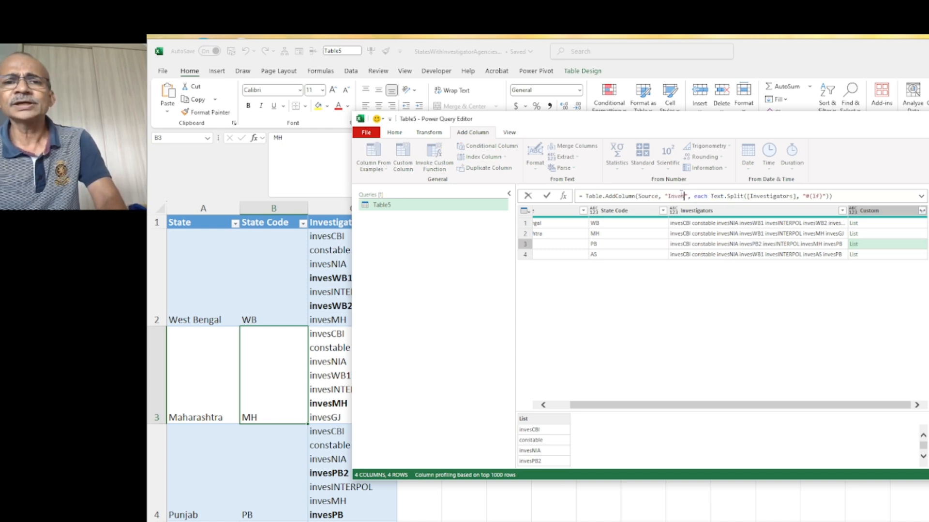
type("i")
key("BackSpace")
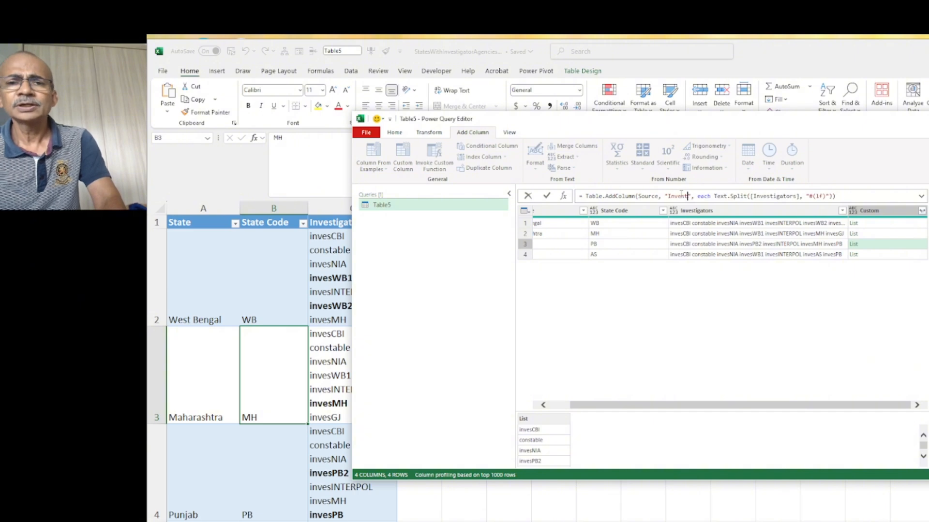
type("igaor")
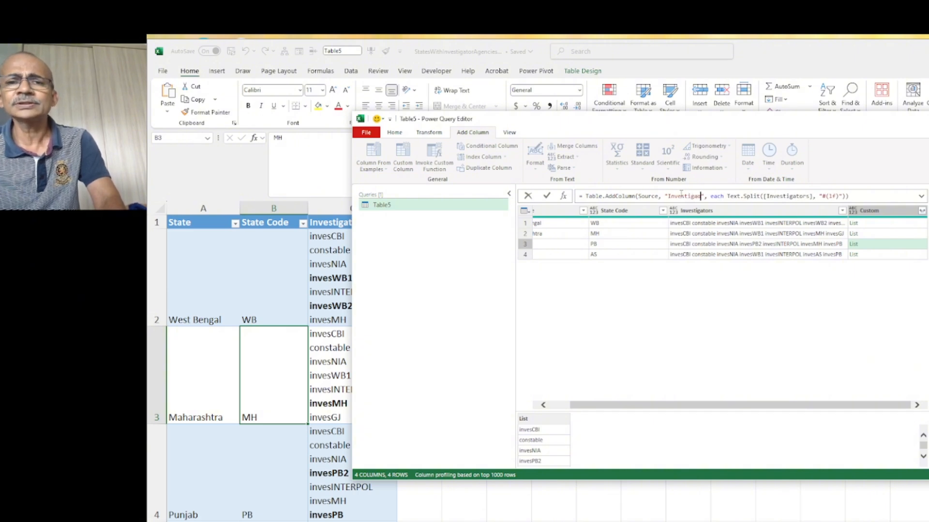
type("byList")
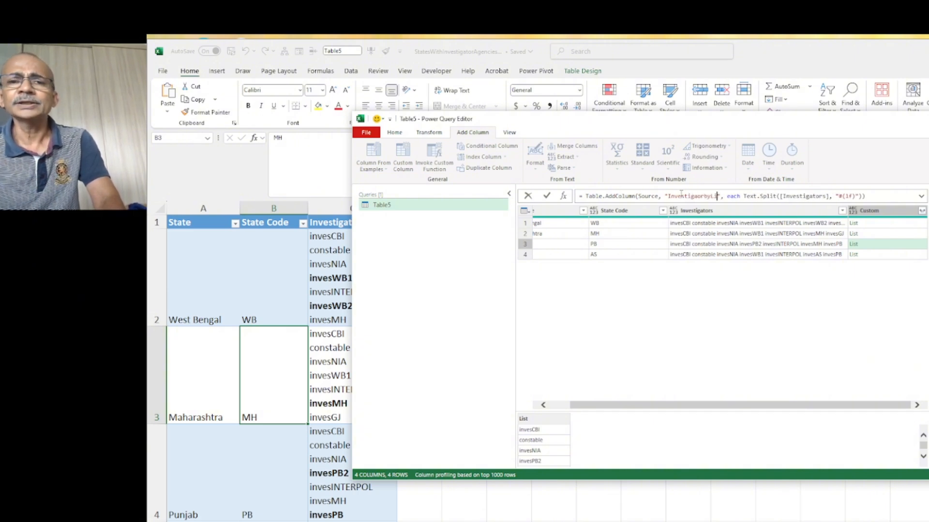
key("Return")
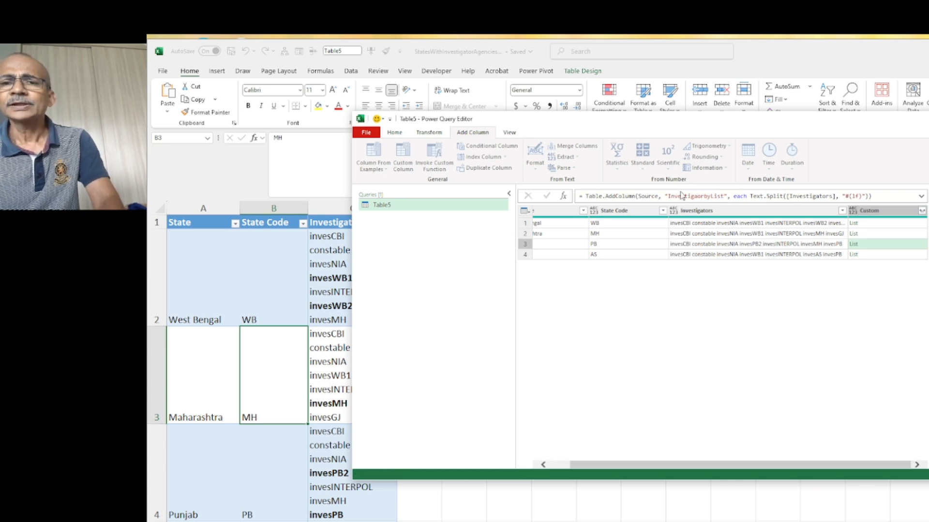
Remove the original Investigators column and preview West Bengal's investigator list
left_click(692, 212)
right_click(692, 213)
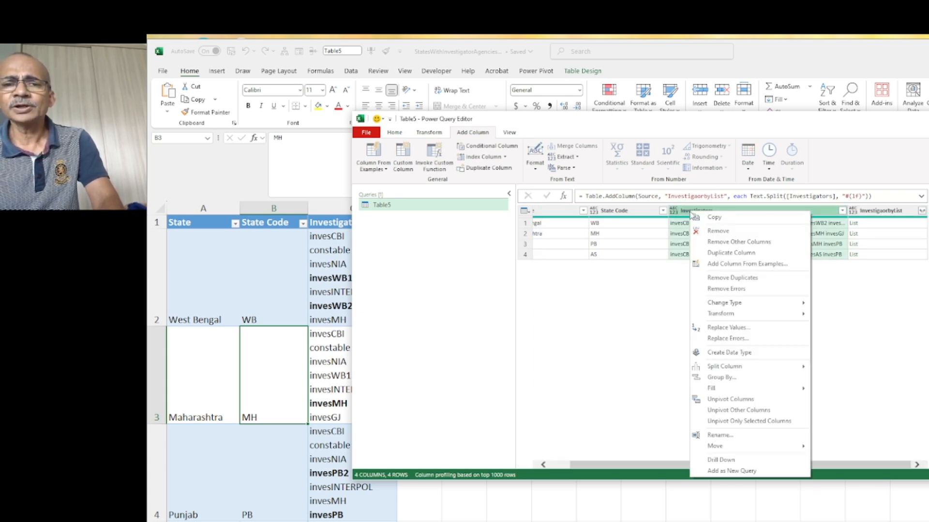
left_click(710, 234)
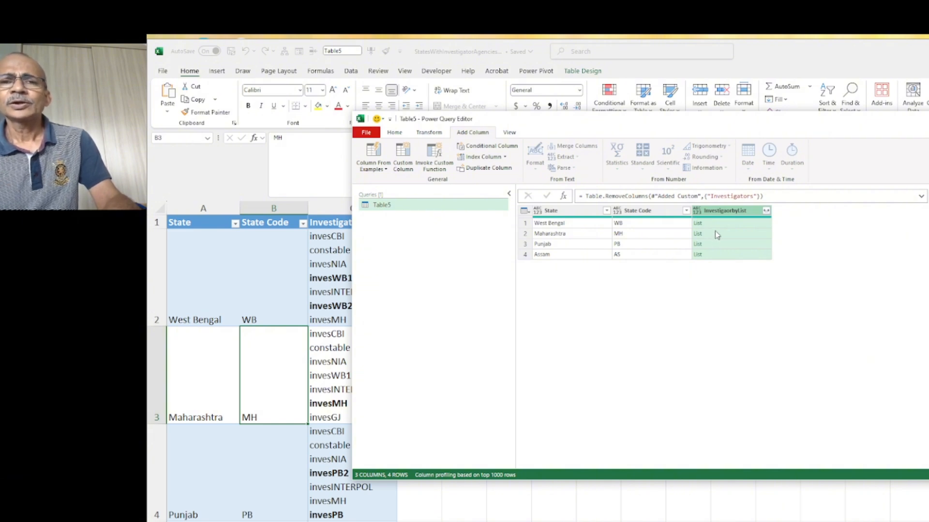
left_click(716, 226)
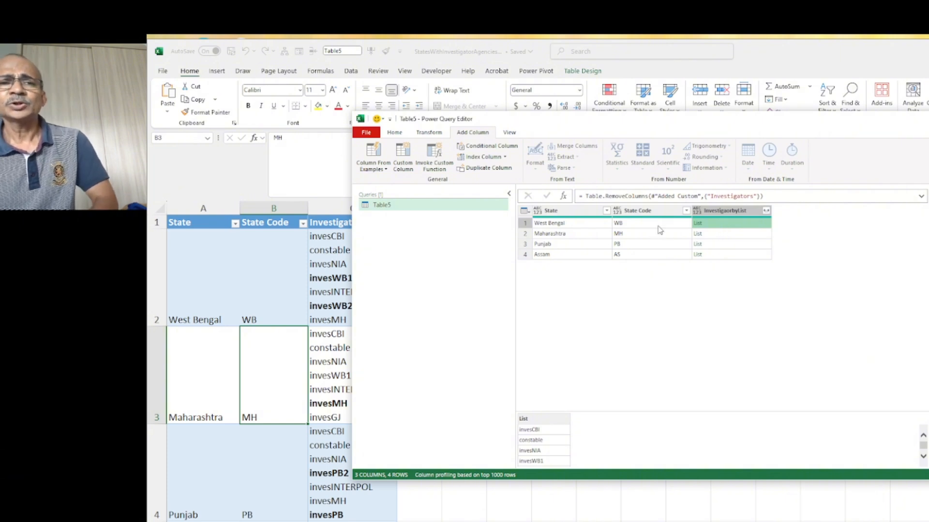
Start a new custom column whose formula calls List.Select with [InvestigaorbyList] as its first argument
left_click(403, 155)
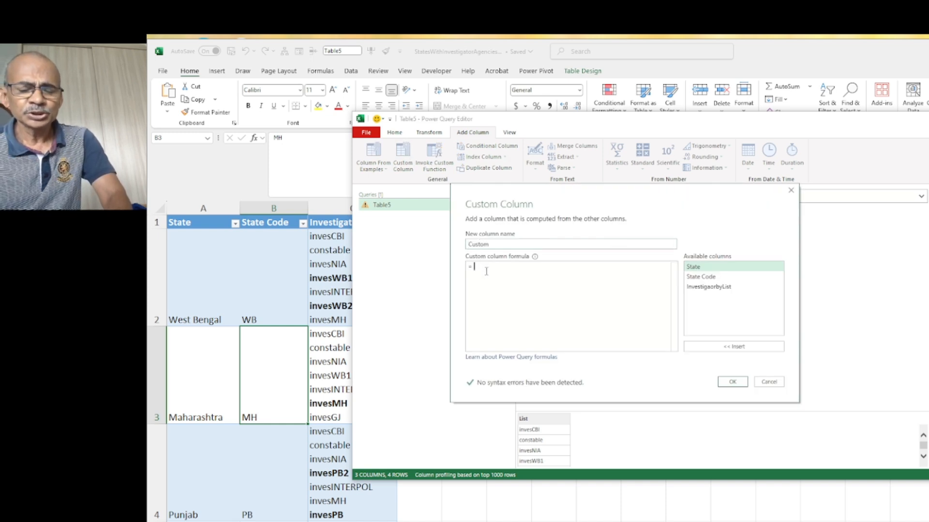
type("listse")
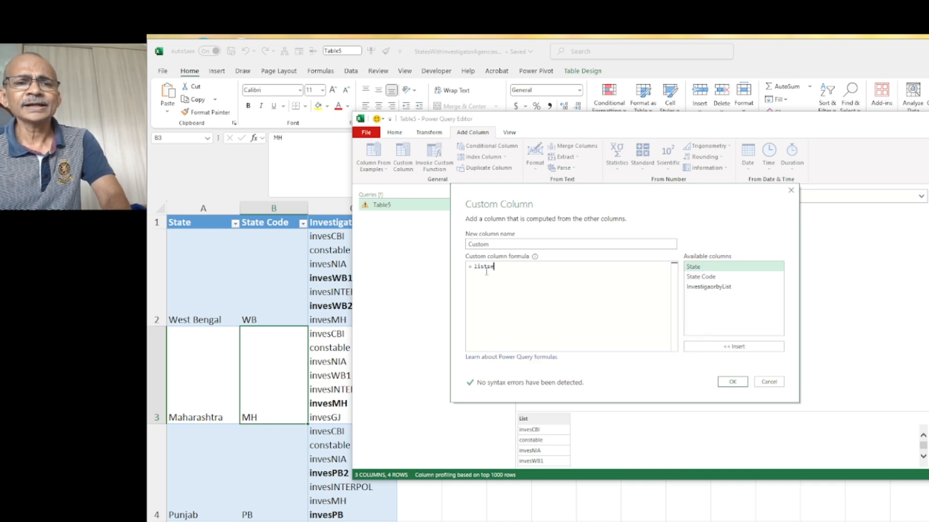
key("Tab")
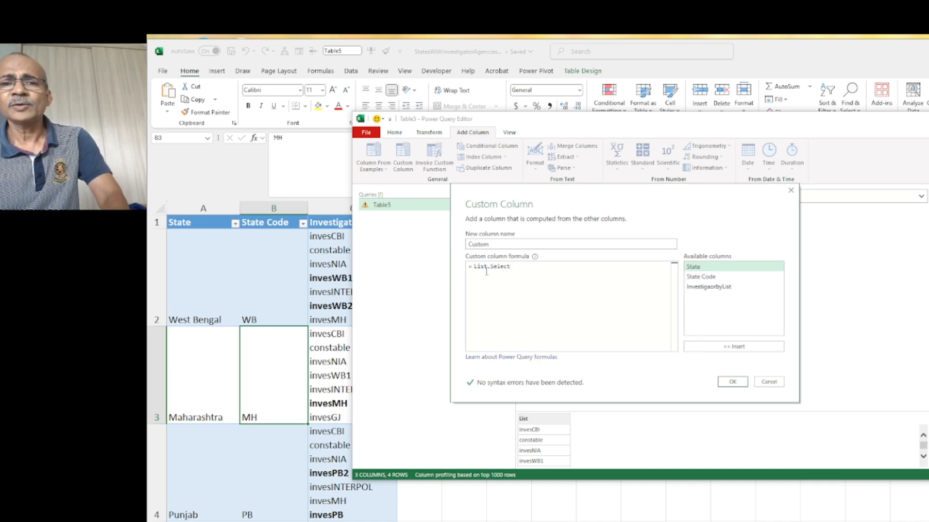
double_click(708, 288)
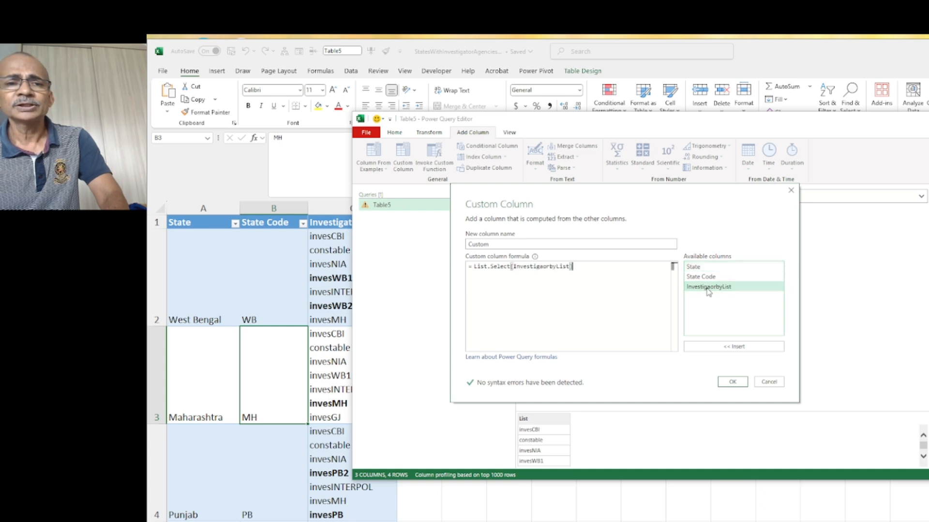
left_click(508, 271)
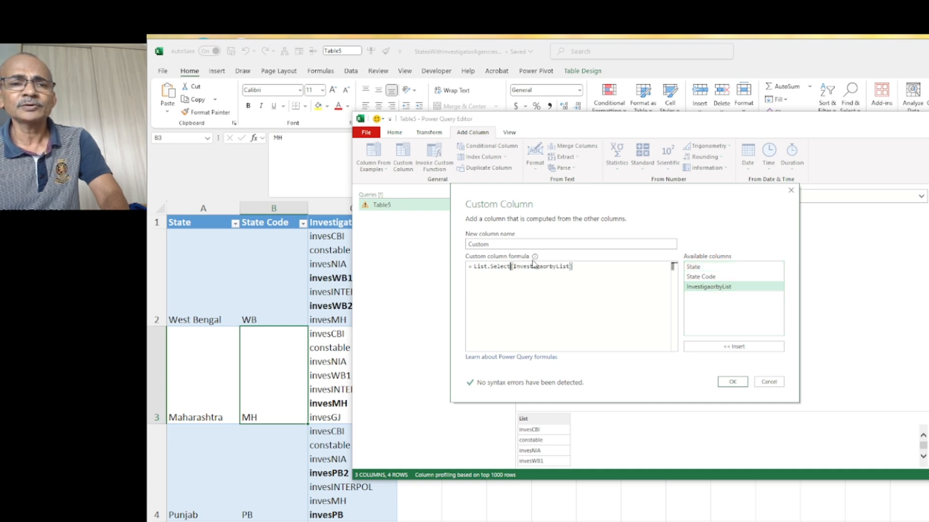
type("(")
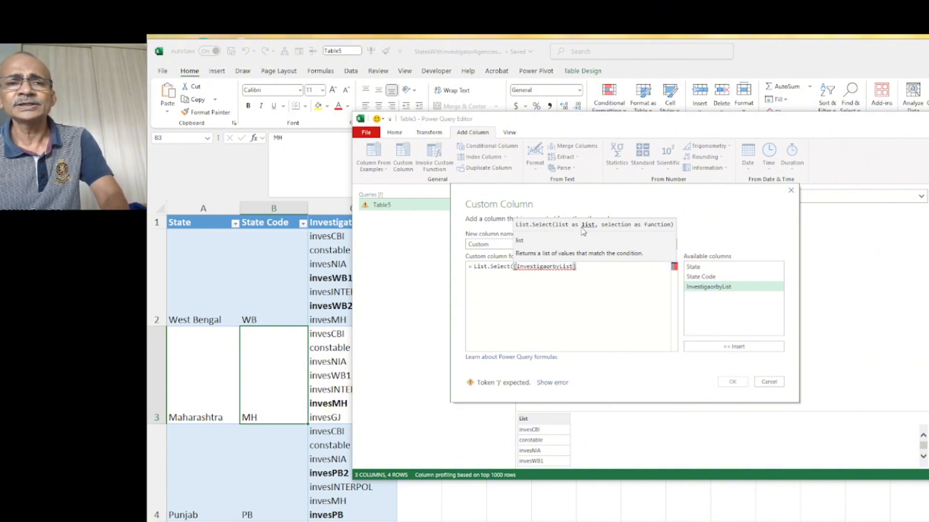
left_click(588, 272)
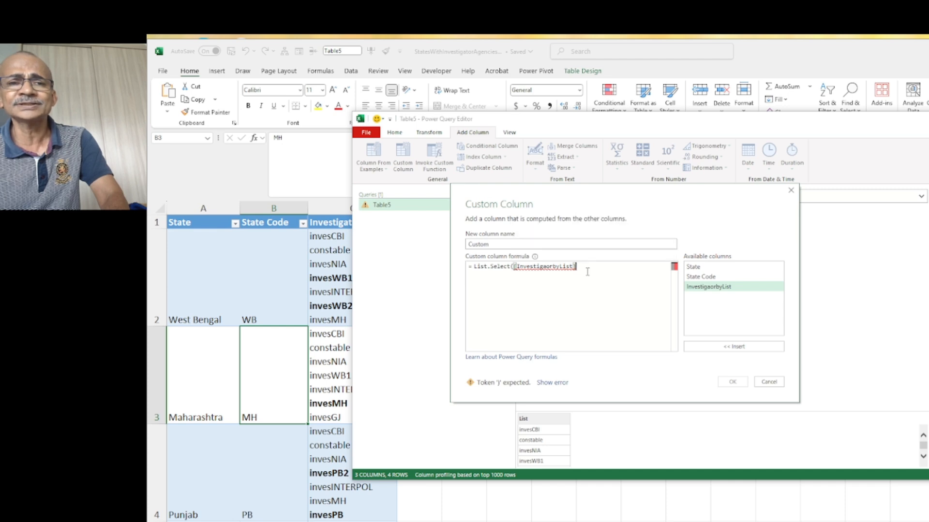
Complete the List.Select formula with the condition each Text.Contains(_,[State Code]) and create the custom column
type(", each")
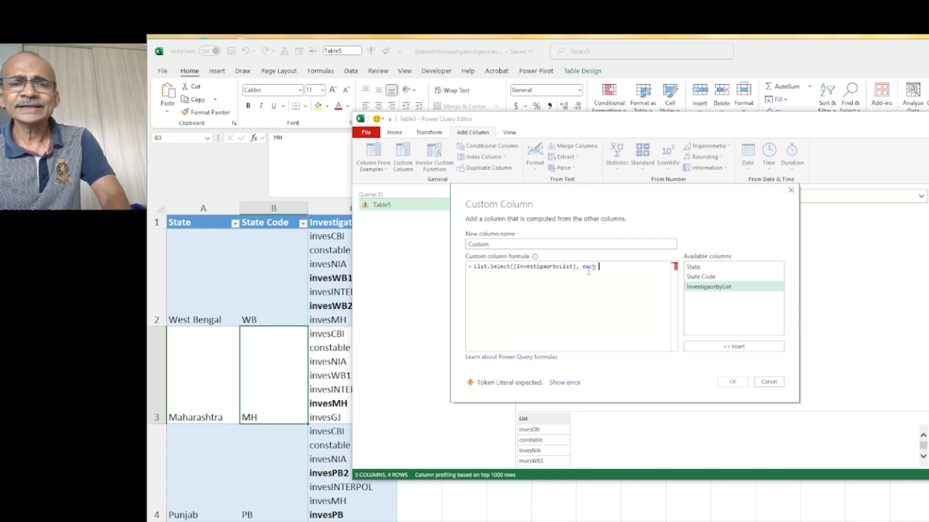
type(" textc")
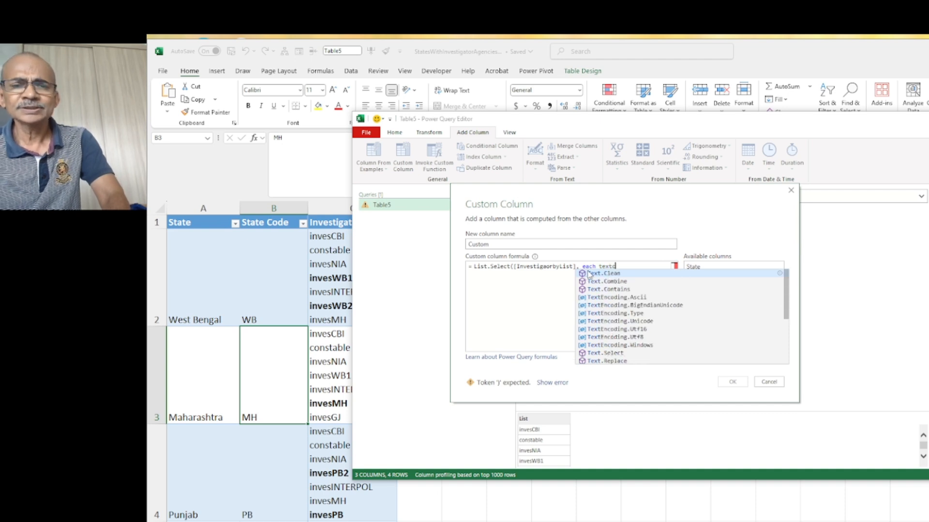
type("on")
key("Tab")
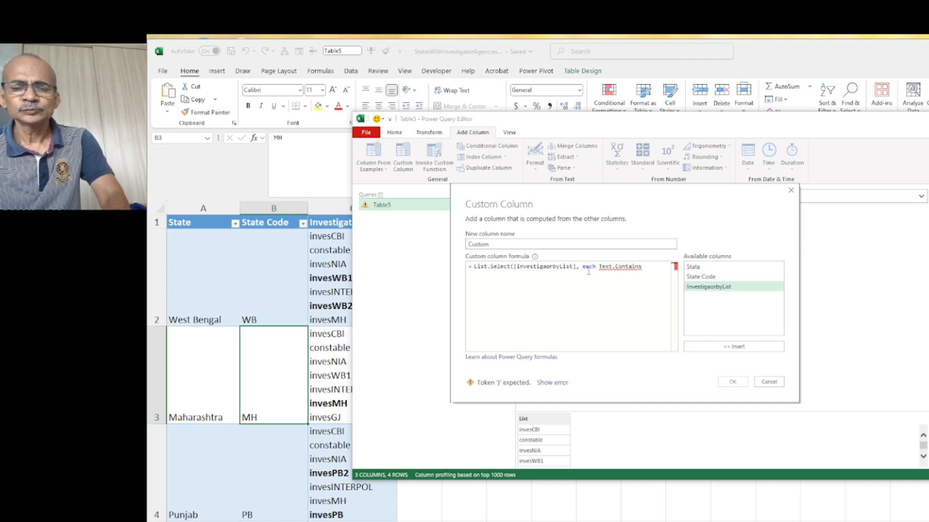
type("(")
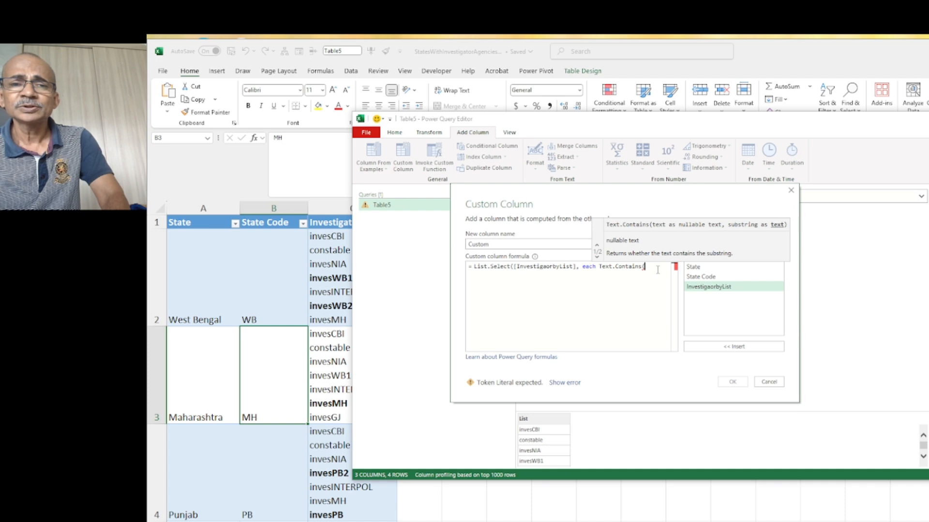
type("_,")
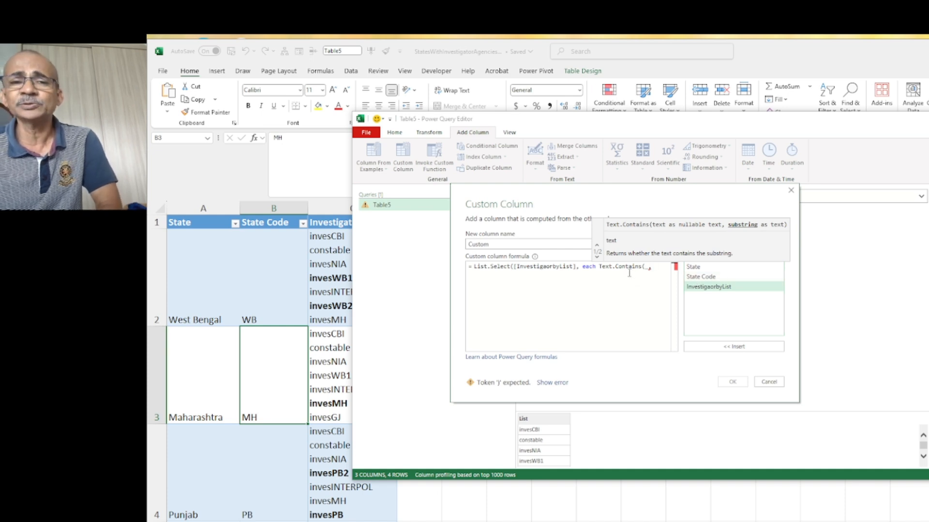
double_click(697, 277)
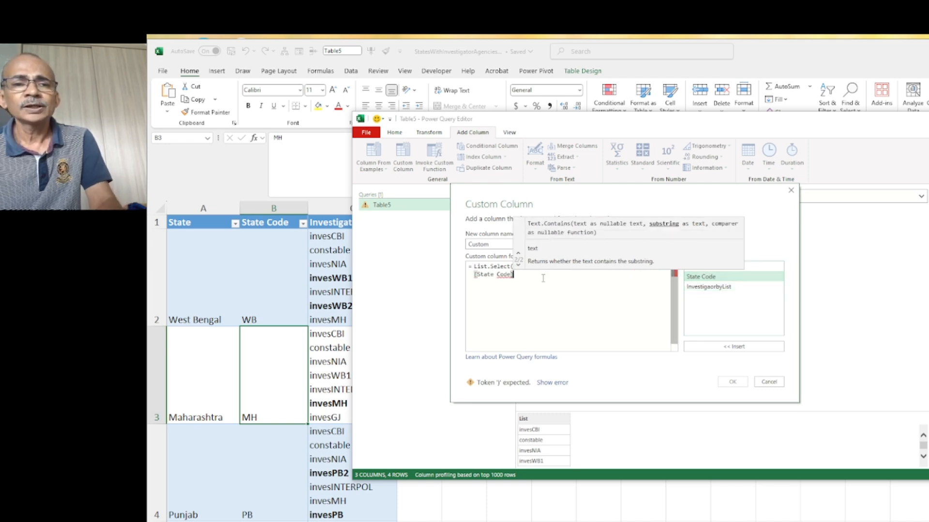
type(")")
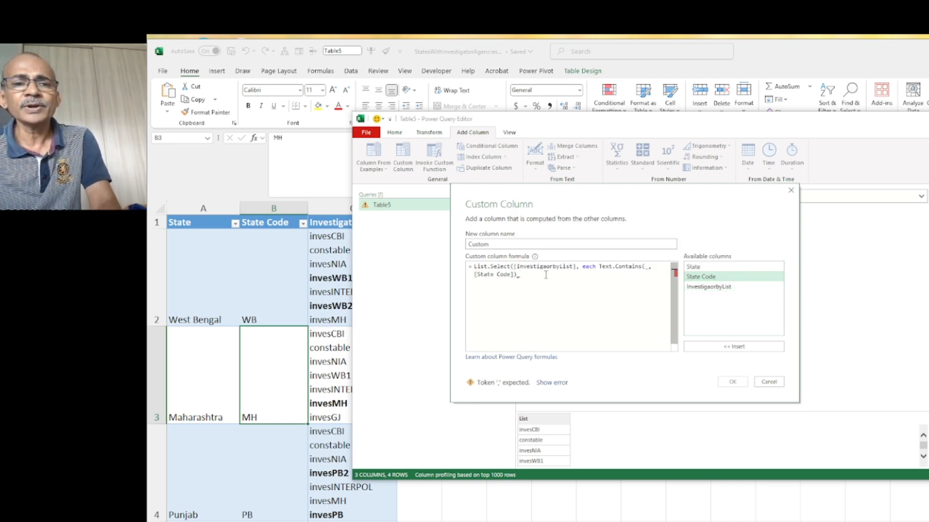
type(")")
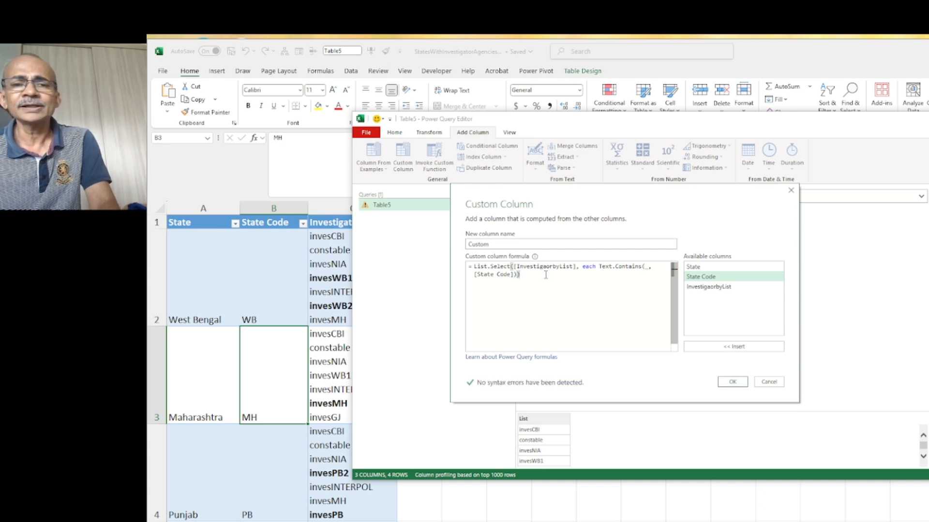
left_click(729, 382)
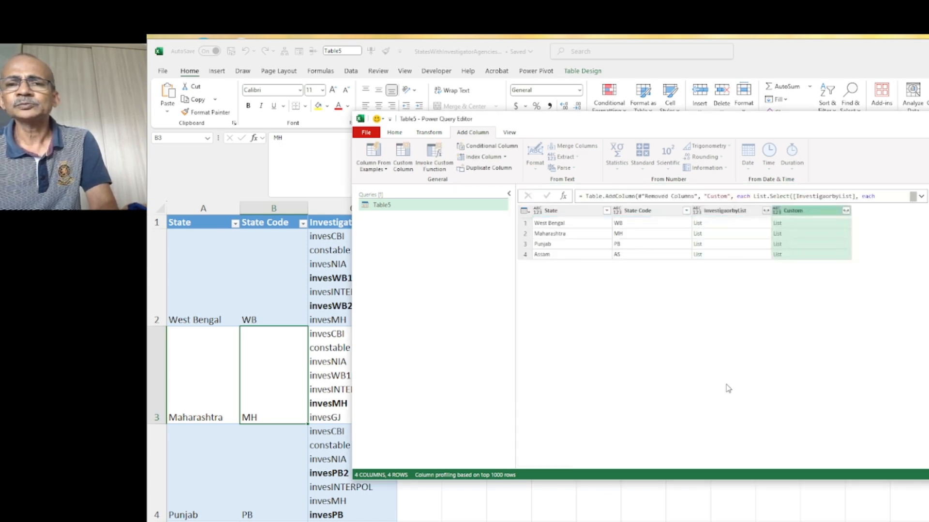
Drill into West Bengal's list in the Custom column and read the error details of its item
left_click(825, 226)
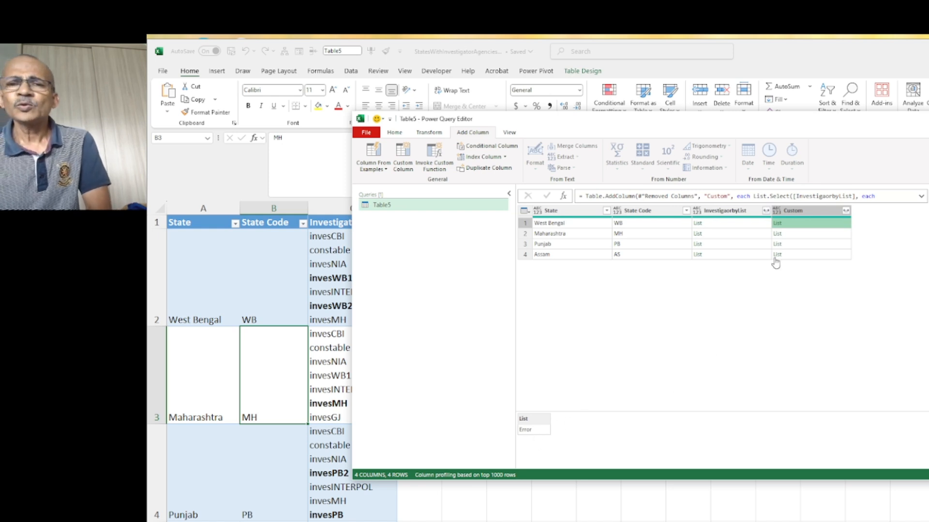
left_click(777, 224)
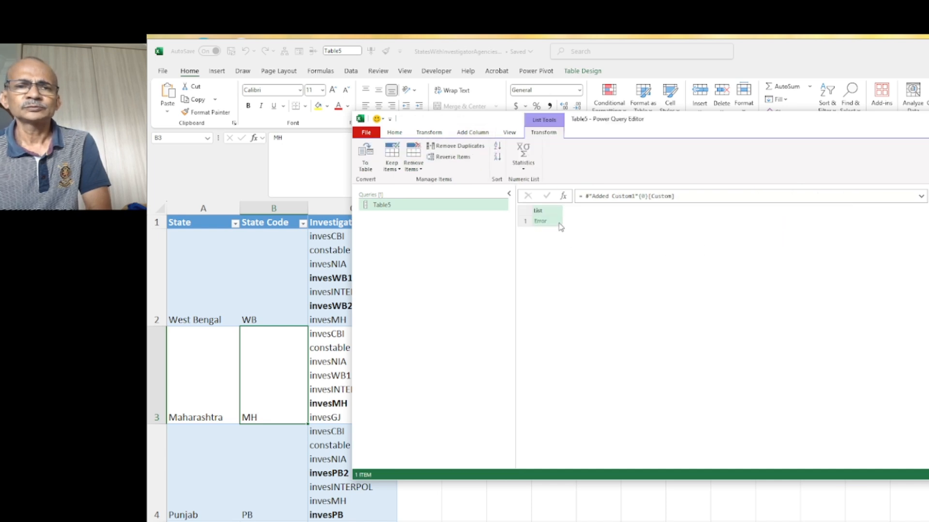
left_click(559, 221)
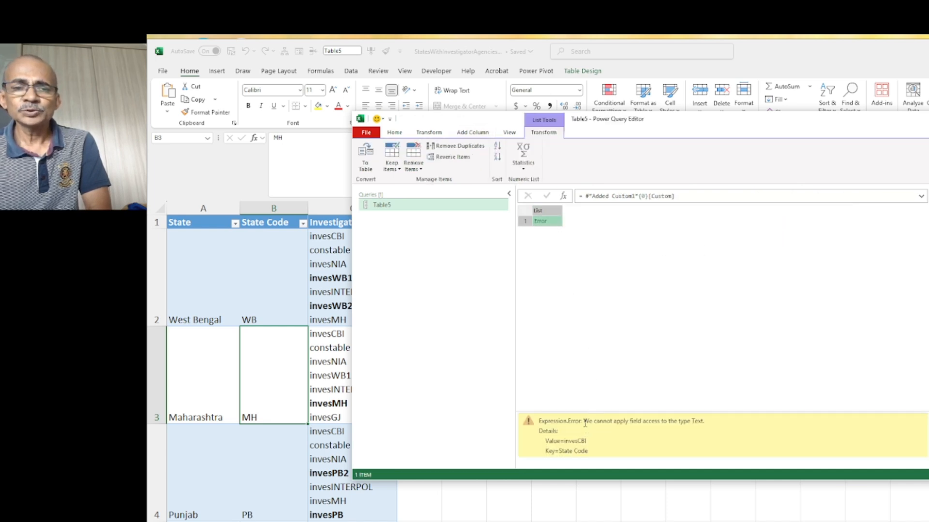
left_click_drag(584, 420, 665, 418)
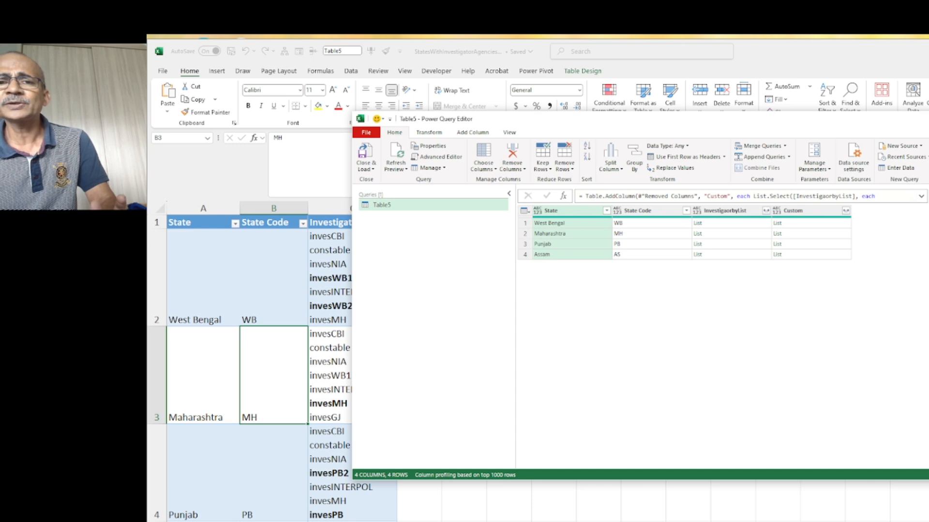
Expand the Custom column's full formula, examine its [State Code] reference and preview Maharashtra's InvestigaorbyList items
left_click(923, 197)
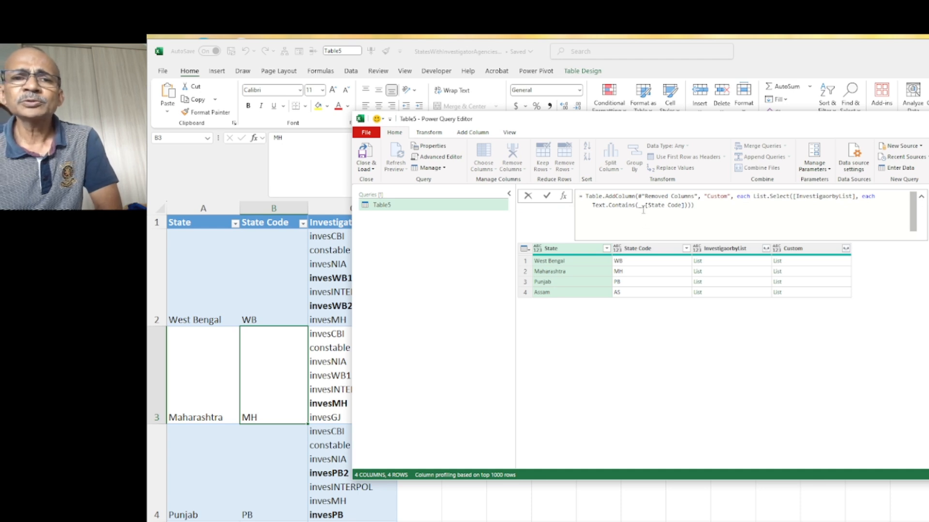
left_click_drag(647, 205, 683, 206)
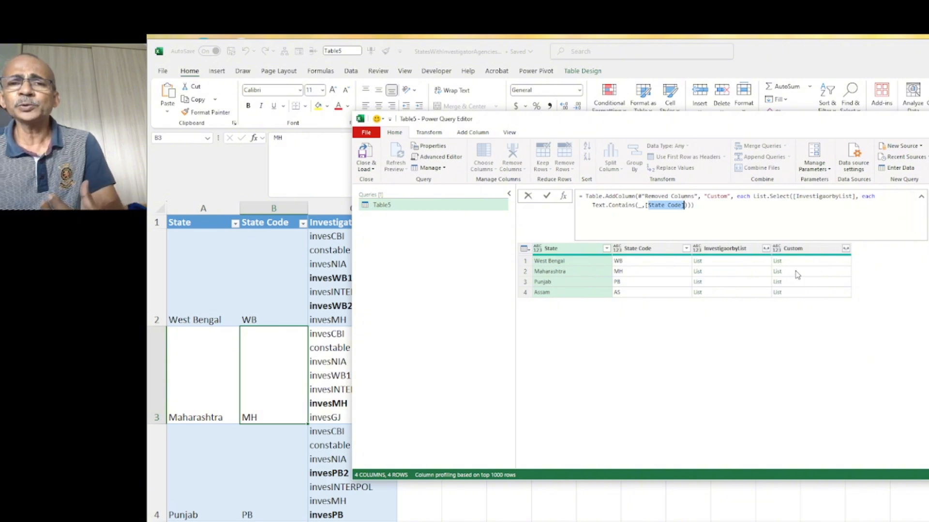
left_click(729, 274)
left_click(731, 275)
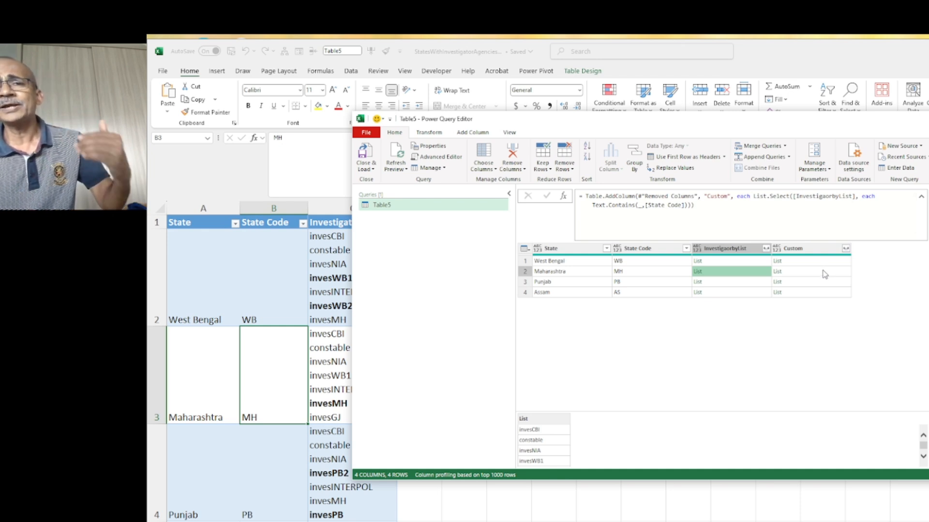
Replace the inner each of the List.Select condition with the function declaration (r)=>
double_click(869, 197)
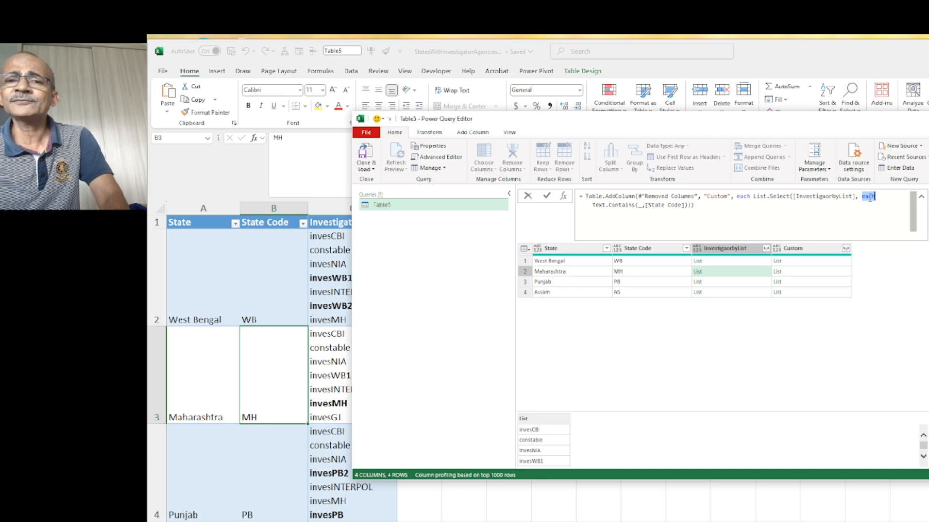
type("(")
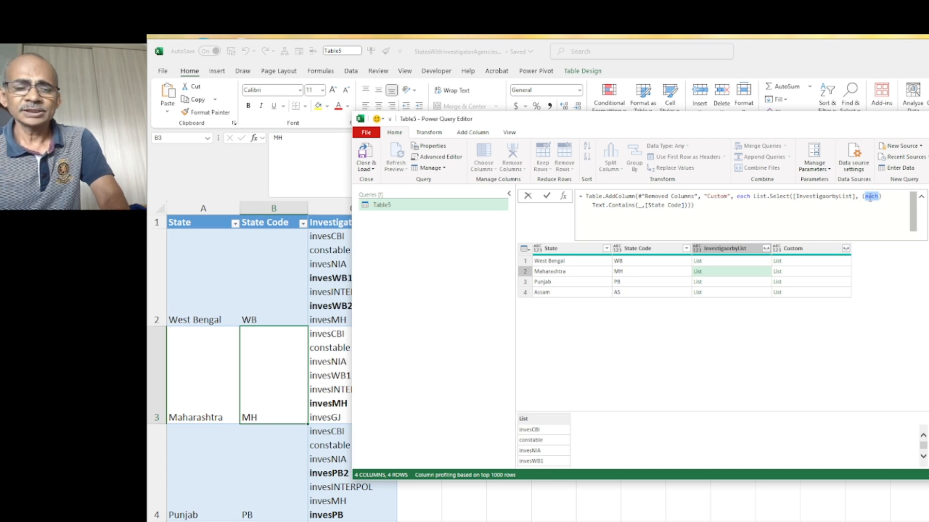
type("r")
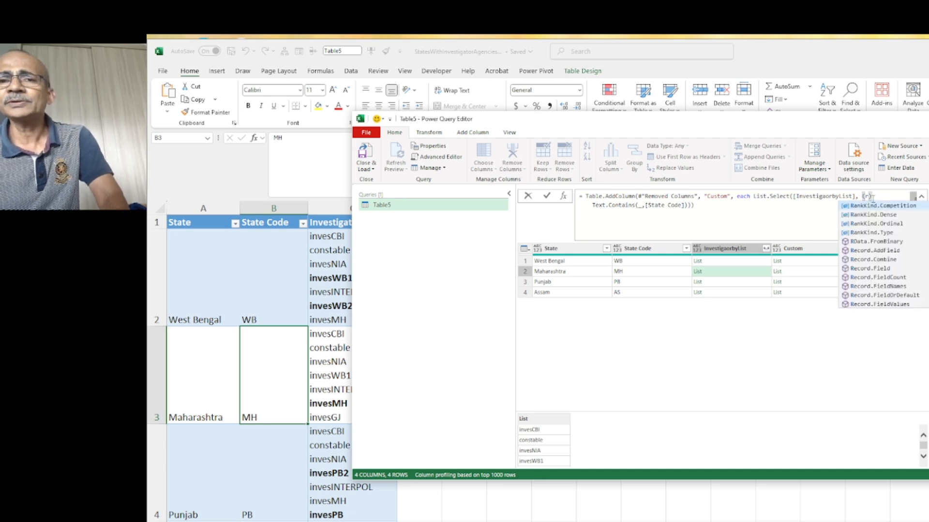
left_click(874, 197)
type("=")
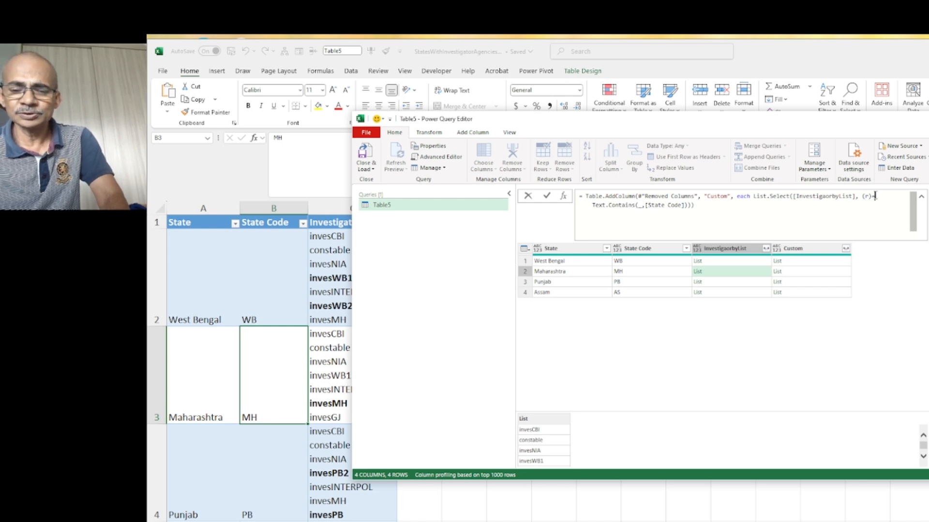
type(">")
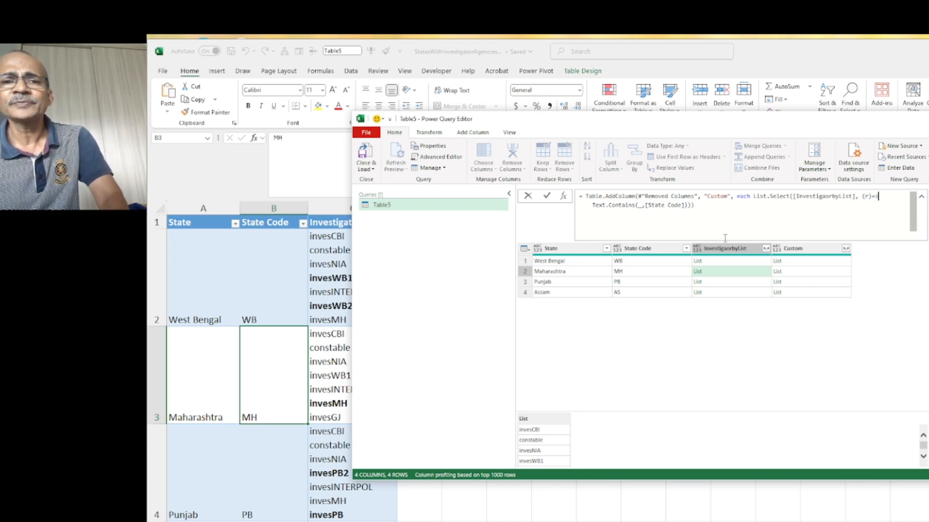
Replace the underscore argument of Text.Contains with r and apply the edited formula
left_click(642, 205)
type("_,")
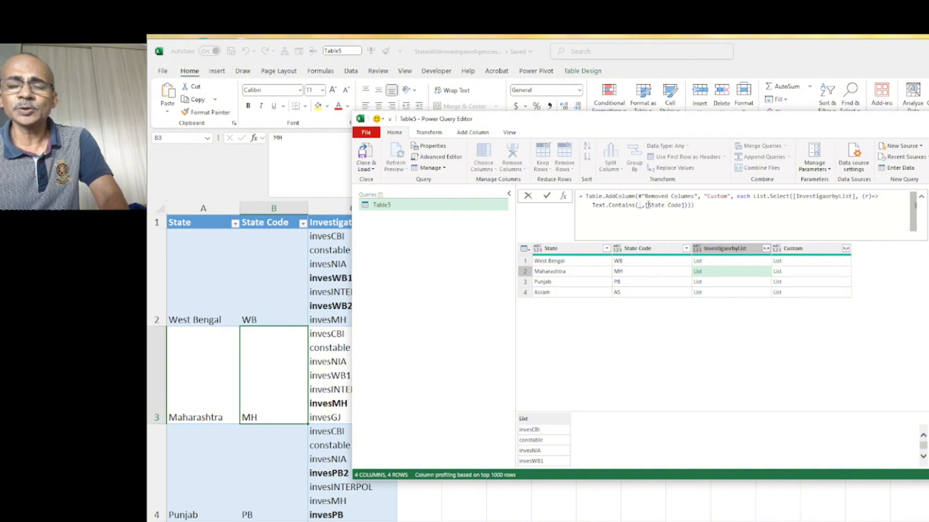
key("BackSpace")
type("r")
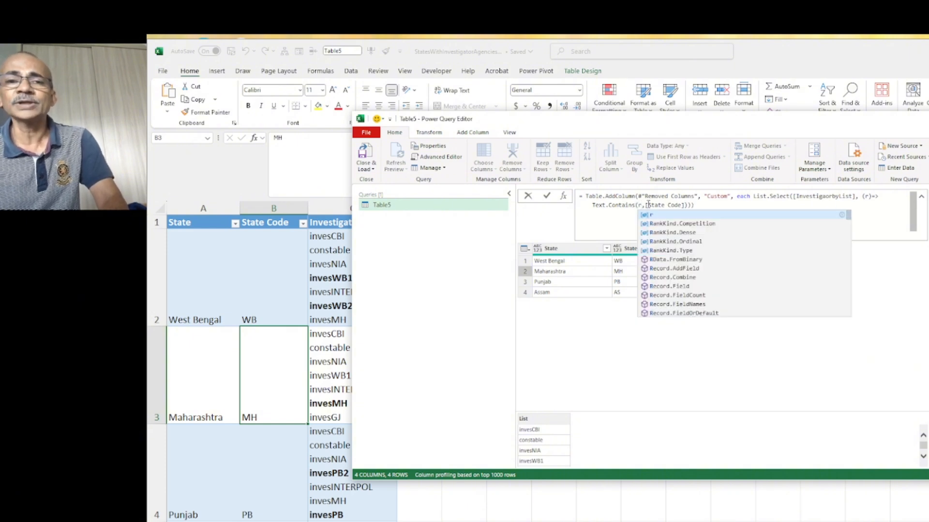
left_click(619, 226)
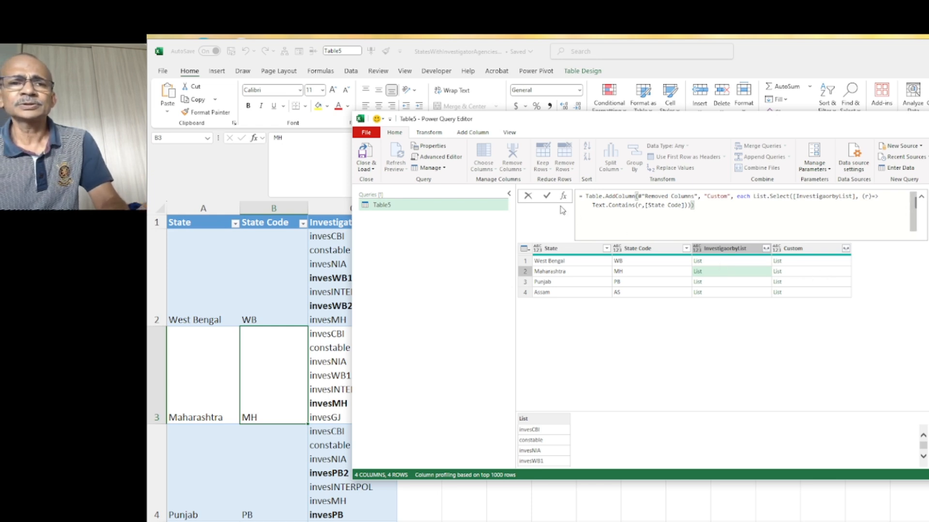
left_click(548, 197)
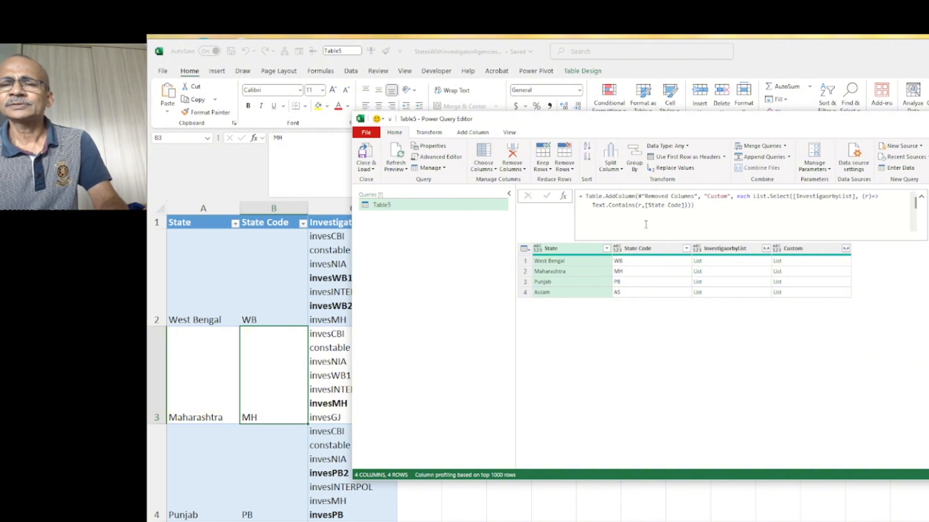
Preview the filtered lists in the Custom column for Maharashtra, West Bengal and Punjab
left_click(821, 272)
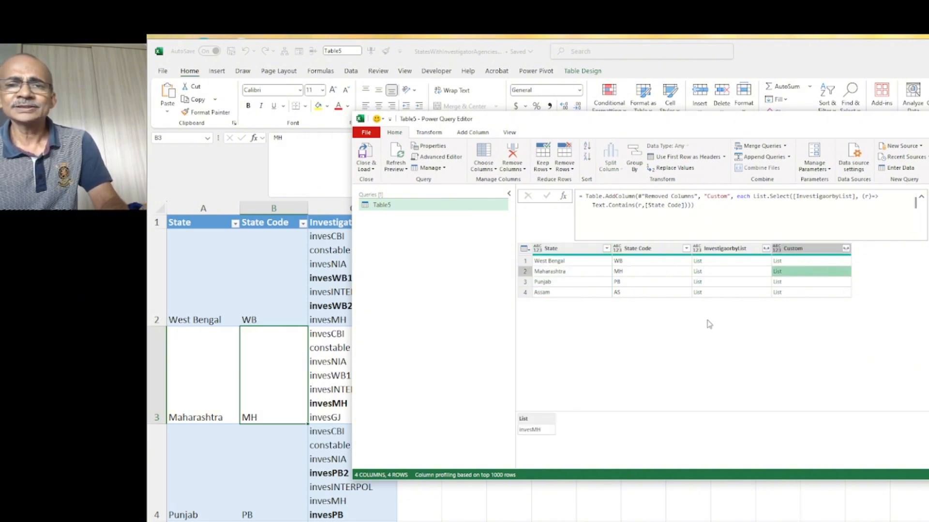
left_click(793, 262)
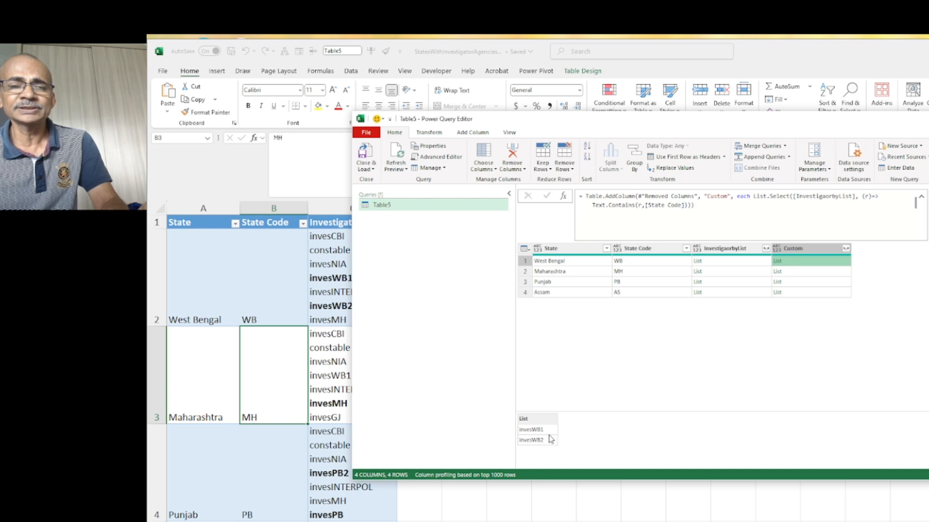
left_click(840, 284)
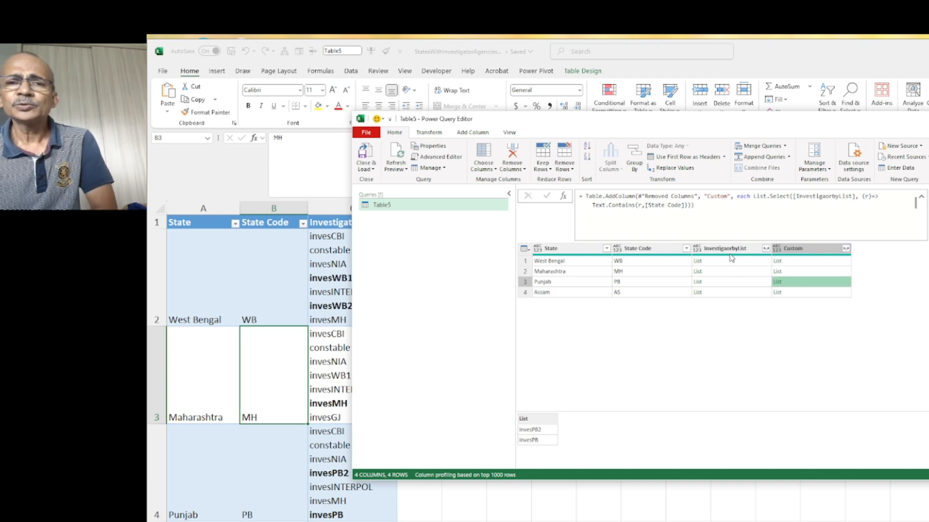
Remove the InvestigaorbyList column from the Table5 query
left_click(731, 250)
right_click(732, 251)
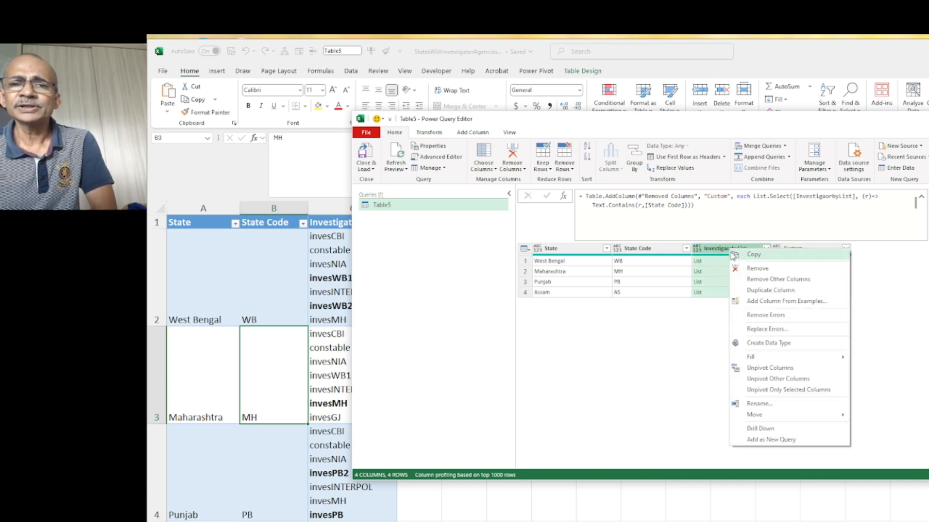
left_click(741, 269)
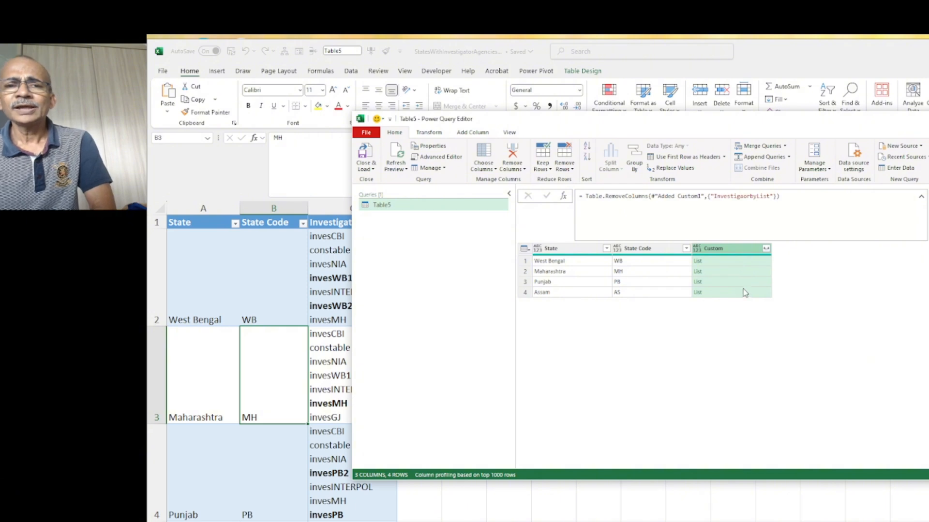
Extract the values of the Custom column's lists into text, concatenated with a comma delimiter
left_click(765, 249)
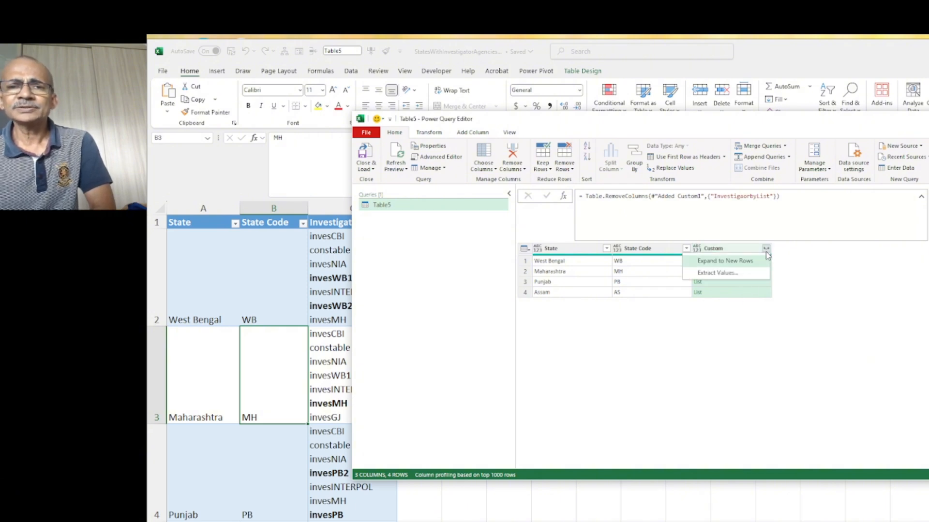
left_click(737, 277)
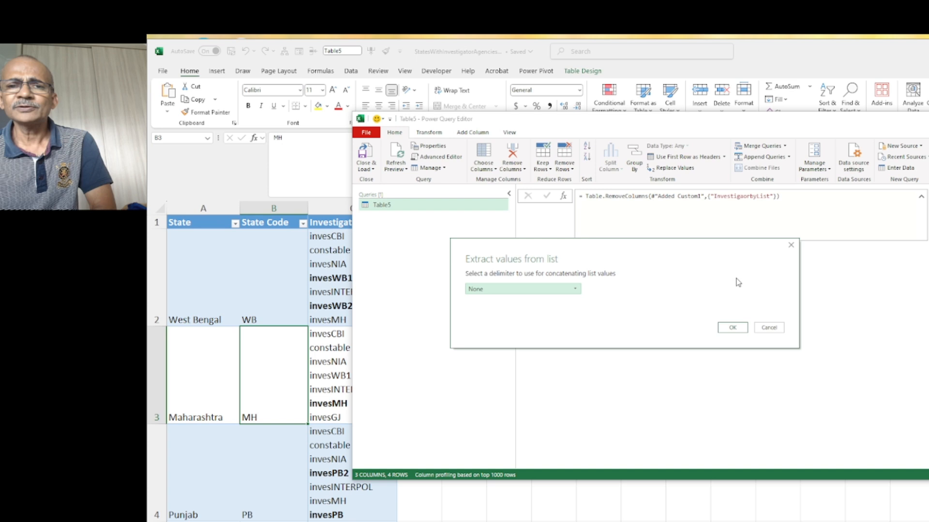
left_click(574, 289)
left_click(527, 314)
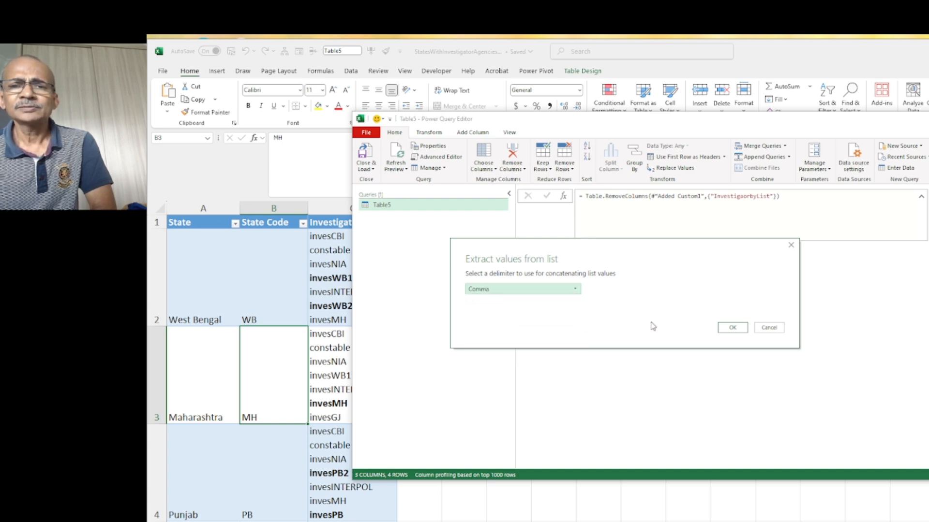
left_click(733, 328)
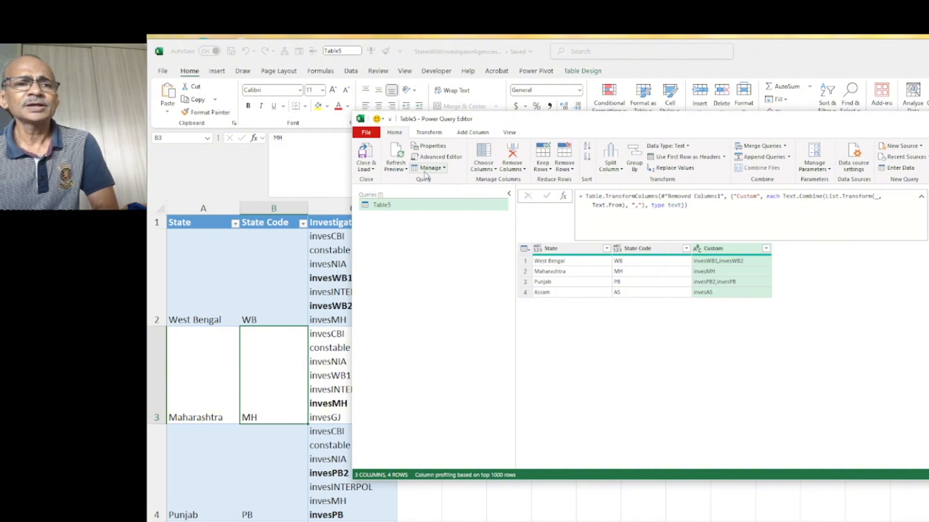
Close the query editor and load the query as a table into the existing worksheet at cell E1
left_click(373, 169)
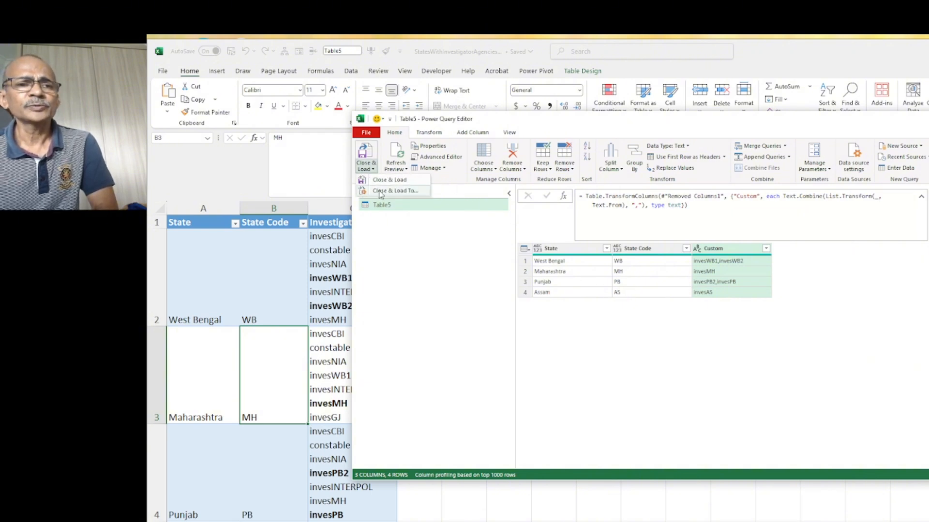
left_click(381, 192)
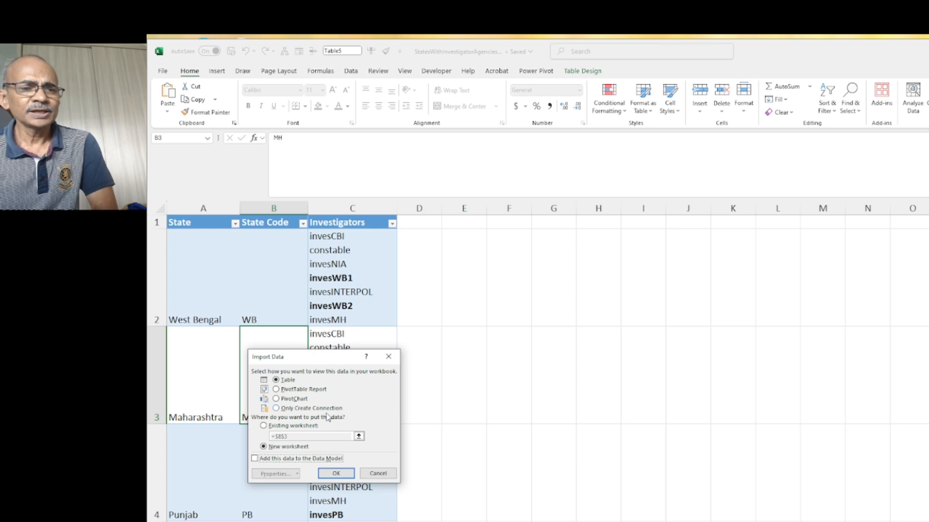
left_click(263, 426)
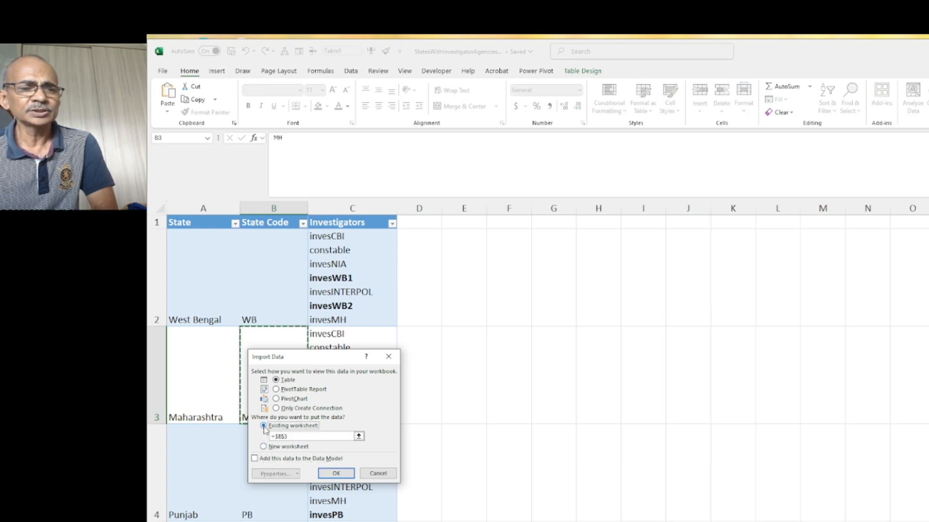
left_click(463, 223)
left_click(337, 475)
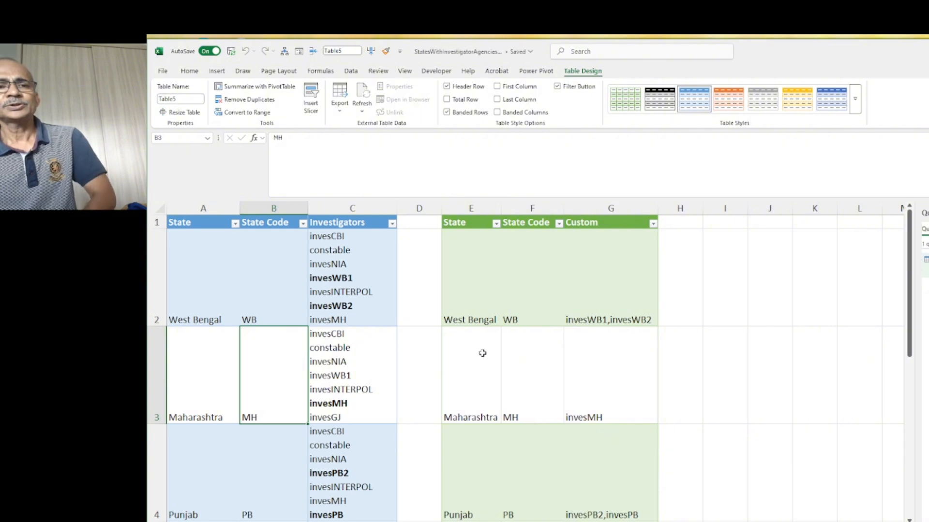
Open West Bengal's Investigators cell C2 for editing
double_click(330, 277)
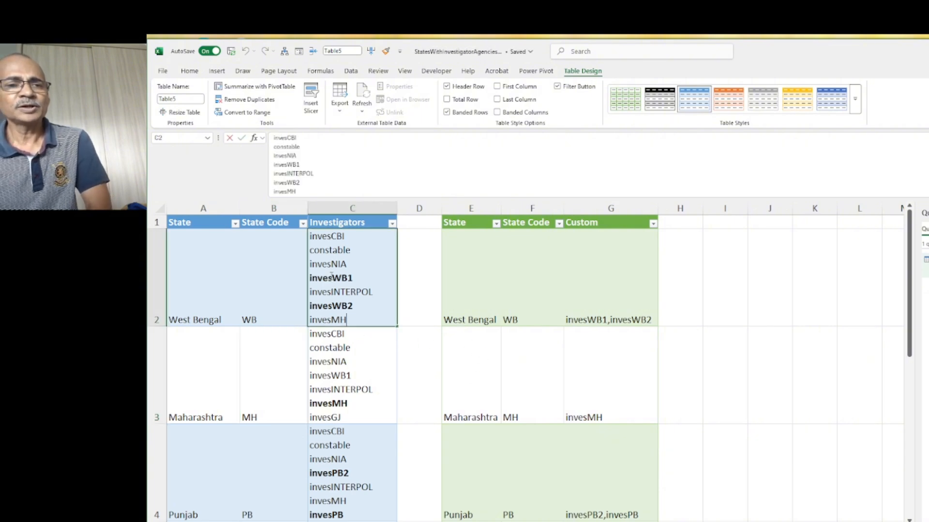